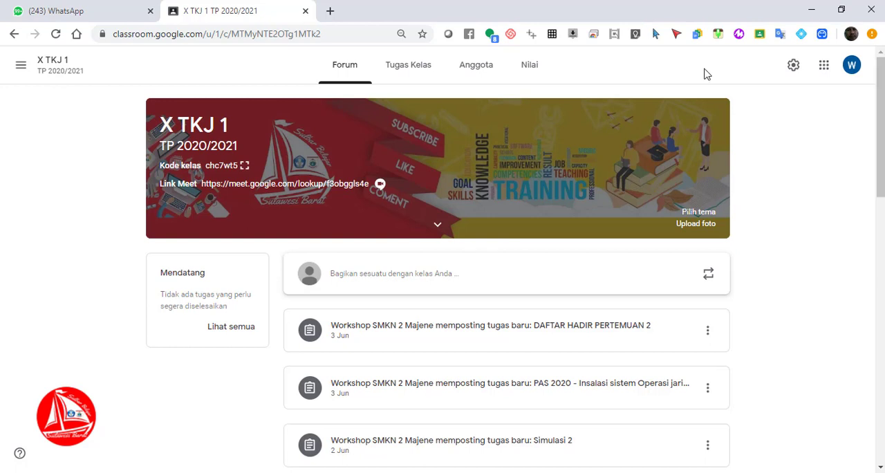
Switch to Google Drive from the class page and open the KUMPULAN SOAL folder
click(825, 66)
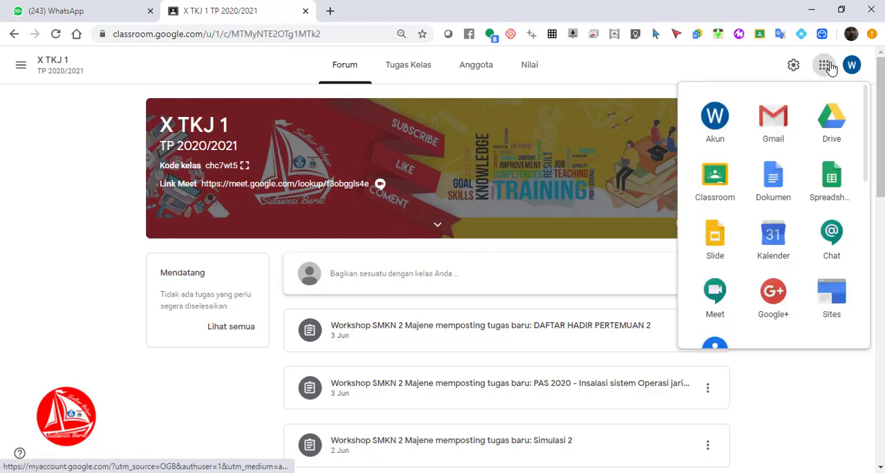
click(832, 127)
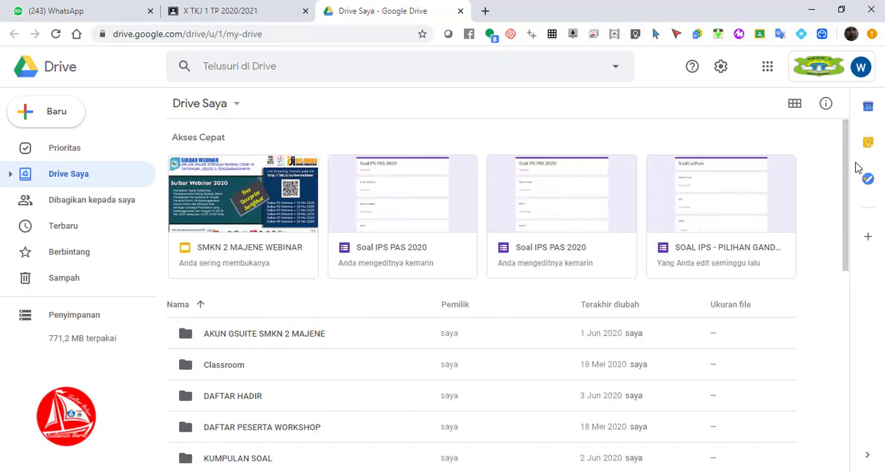
drag(849, 165, 849, 266)
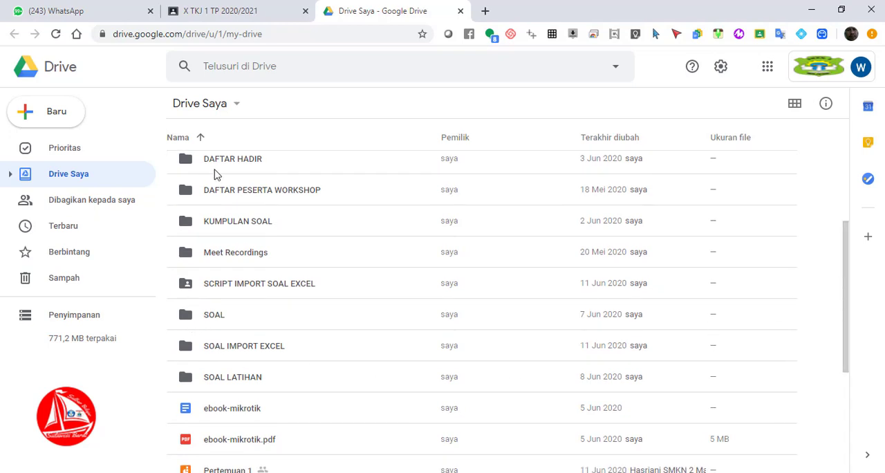
double_click(192, 227)
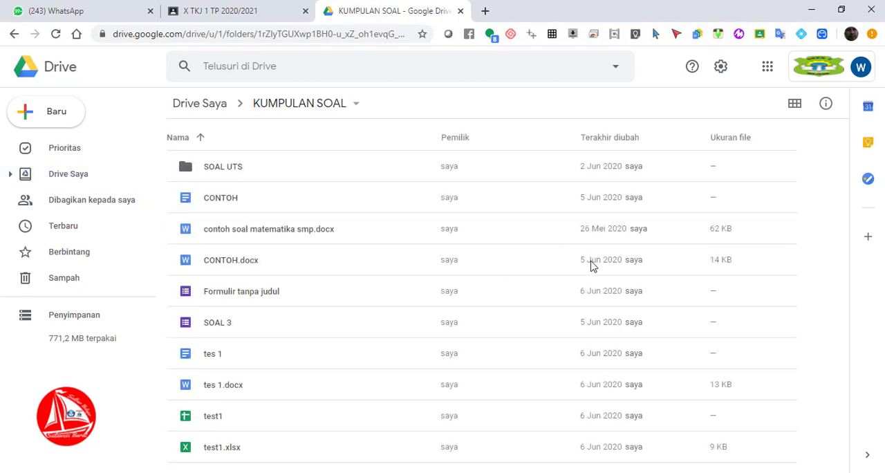
Create a new blank Google Form in the KUMPULAN SOAL folder
click(61, 117)
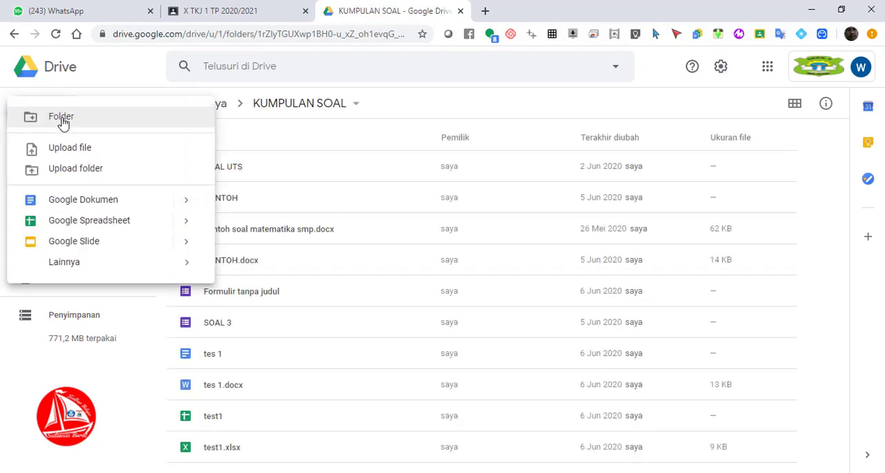
mouse_move(89, 262)
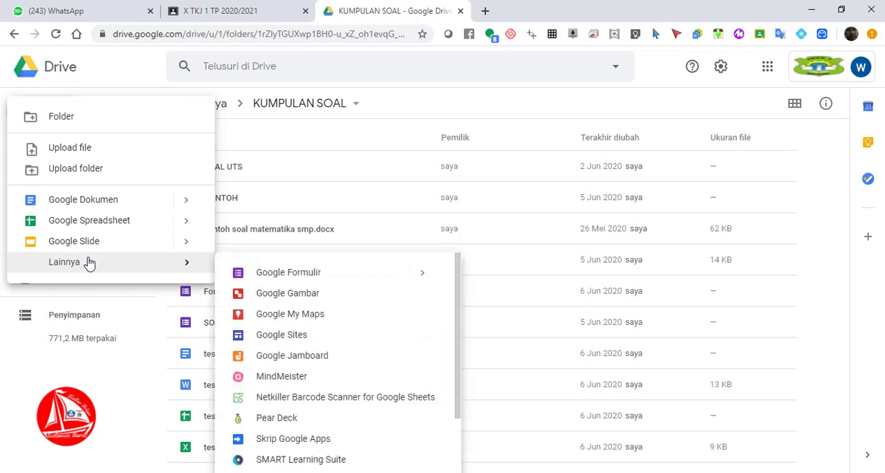
click(324, 278)
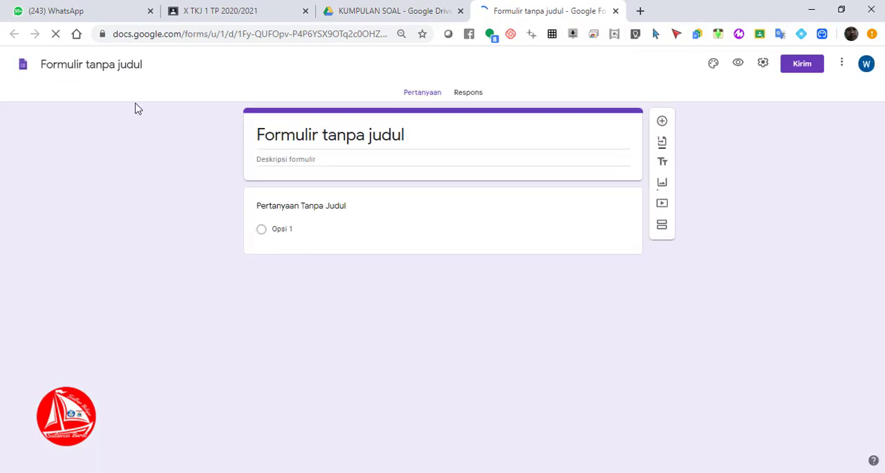
Title the form "SOAL LATIHAN TOKEN" and give the form file the same name
click(121, 64)
click(339, 142)
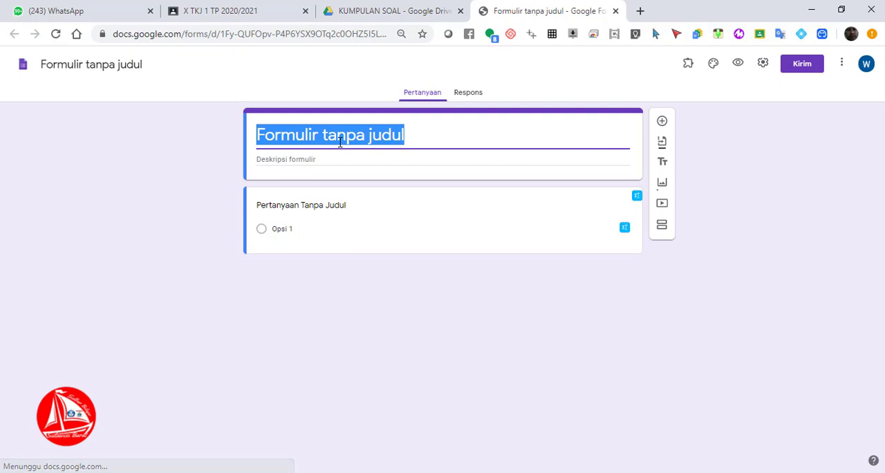
text(SOAL )
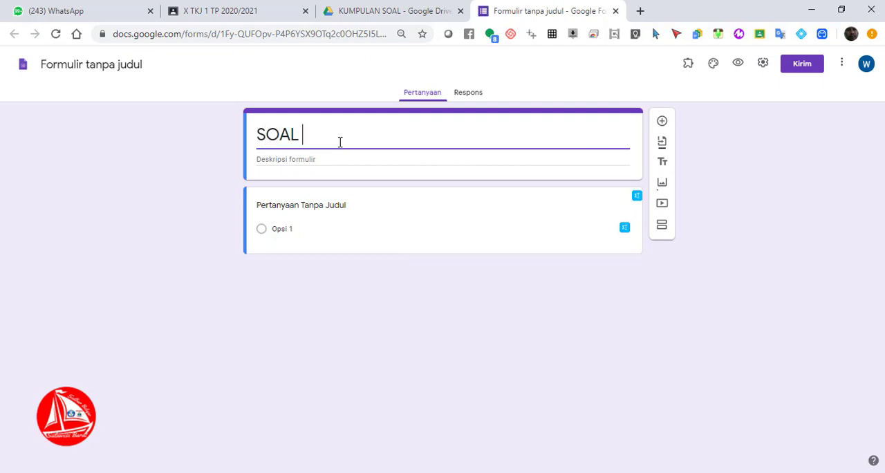
text(LATIHAN TOKEN)
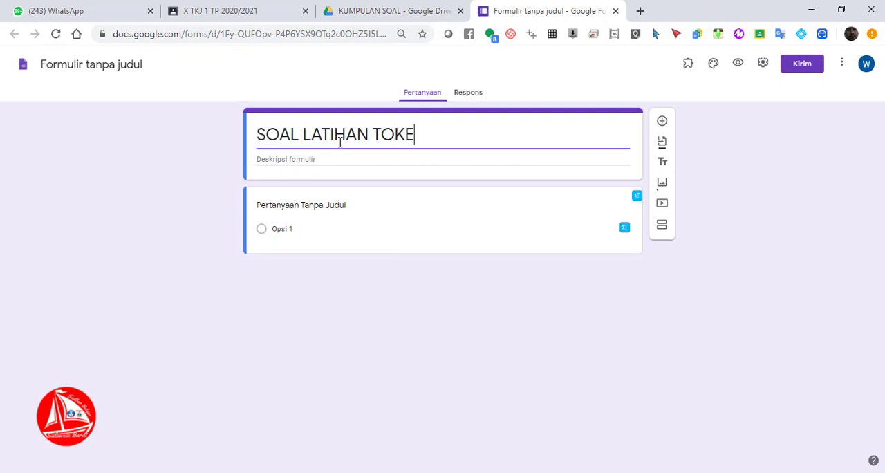
click(122, 67)
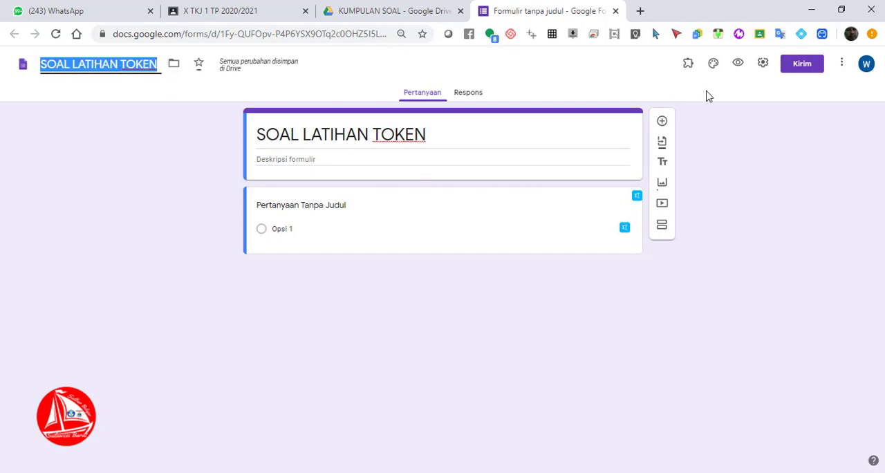
Turn the form into a quiz in its settings and save them
click(763, 67)
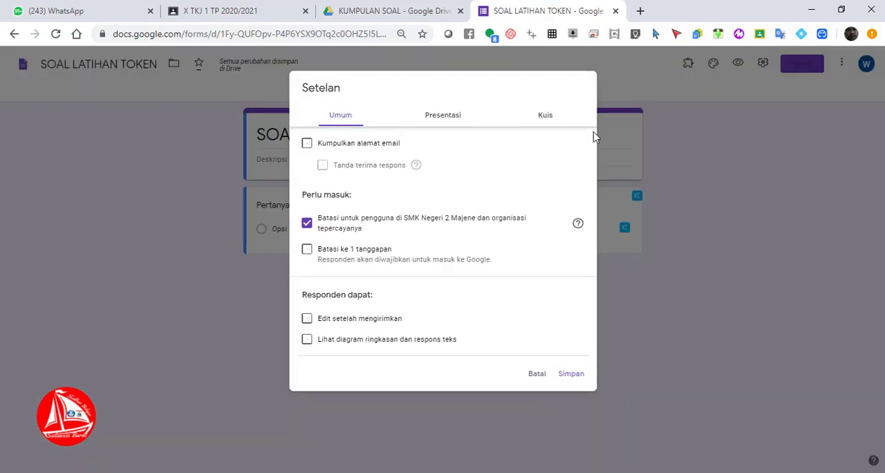
click(545, 119)
click(330, 145)
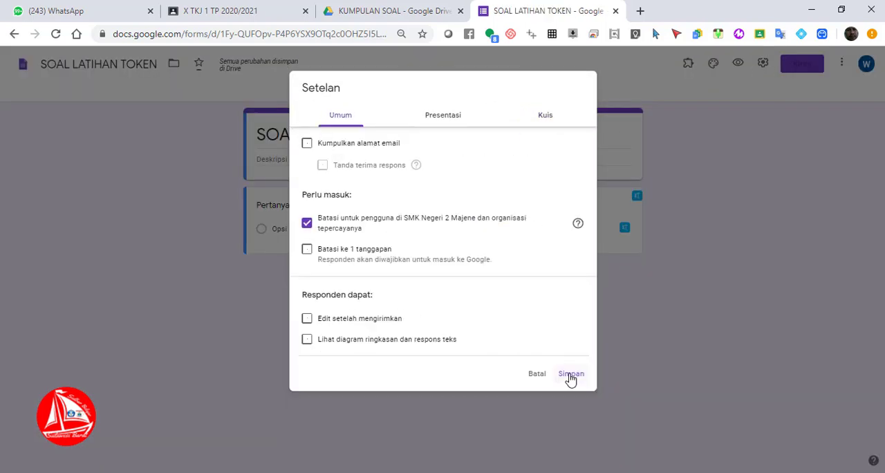
click(568, 374)
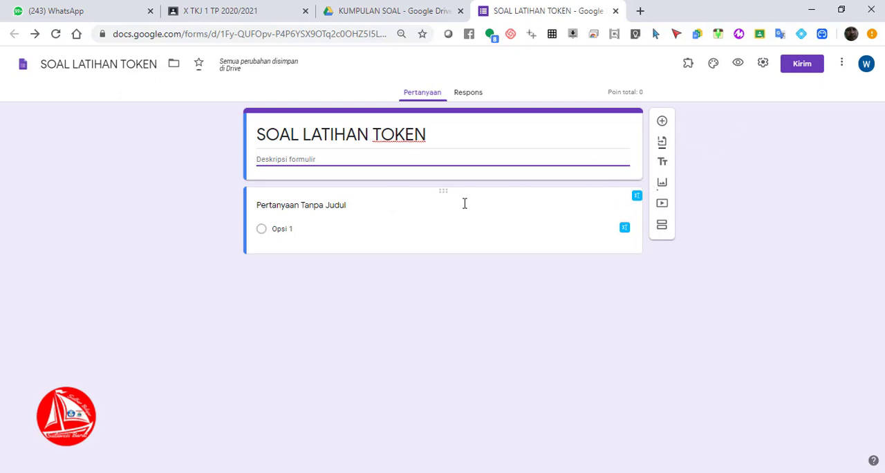
Title the first question "TOKEN" and make it a short-answer question with response validation
click(341, 208)
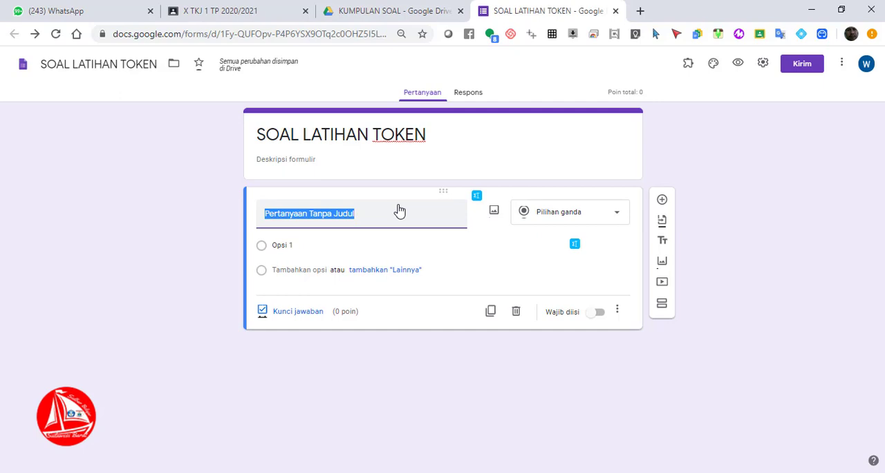
text(toke)
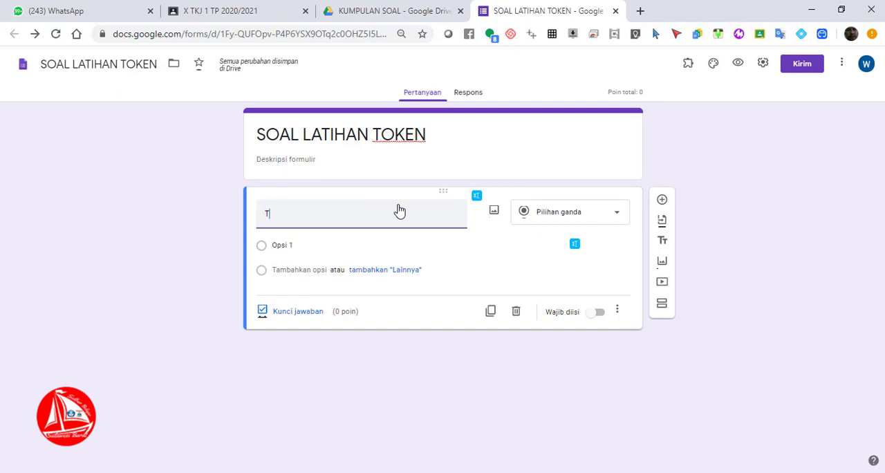
text(OKEN)
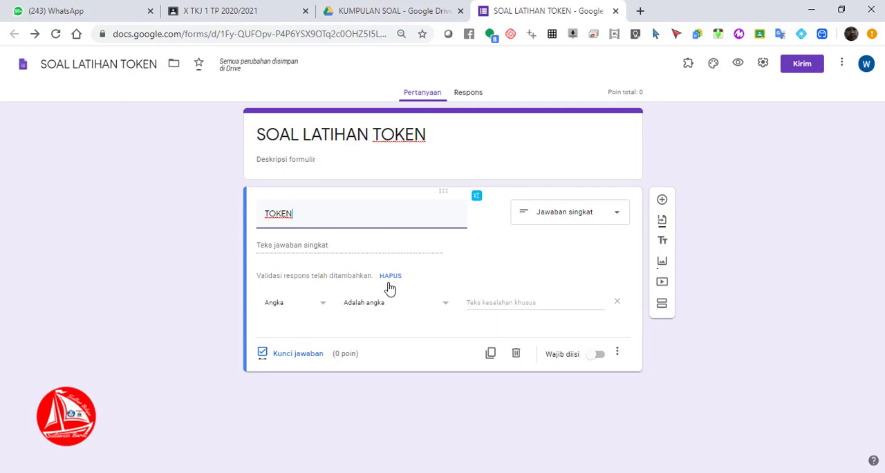
click(320, 305)
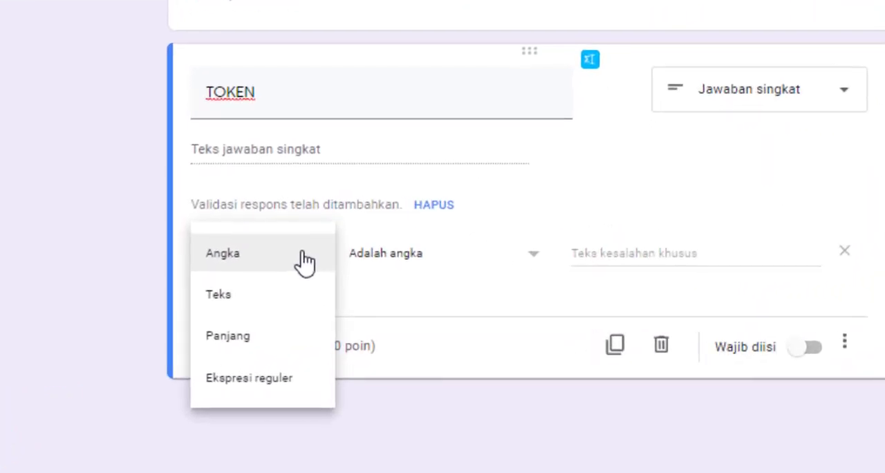
click(270, 298)
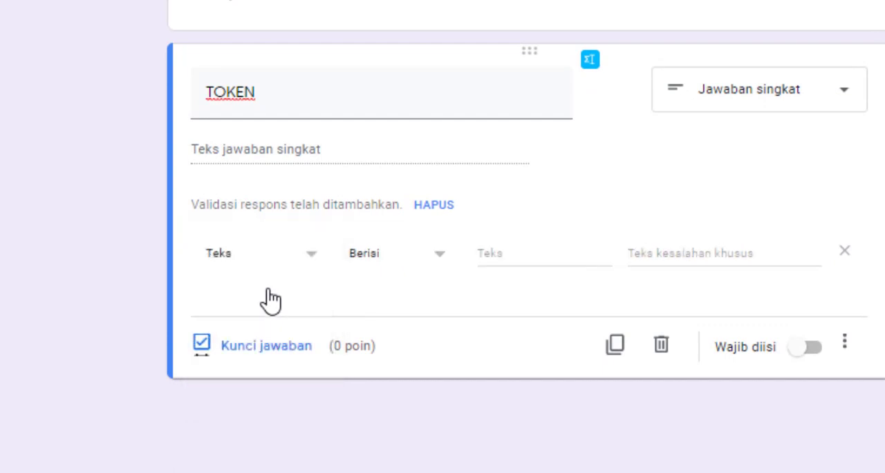
click(311, 261)
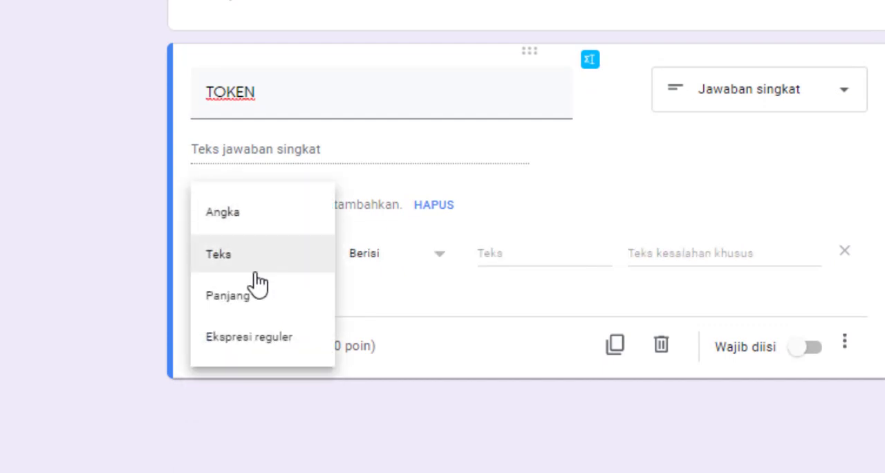
click(255, 212)
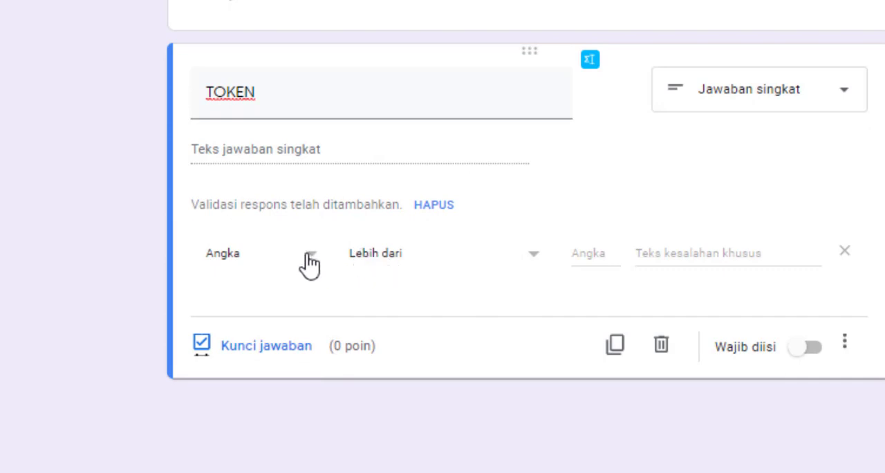
click(401, 261)
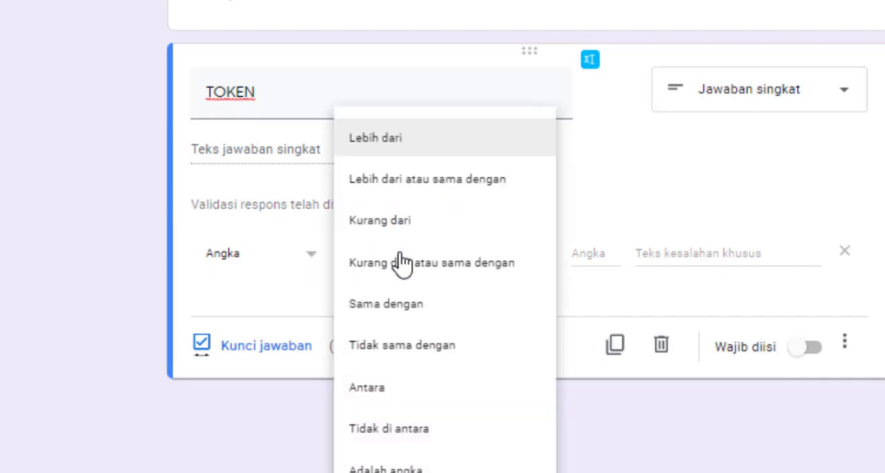
Set the TOKEN question's response validation to Teks with the condition Berisi
click(259, 264)
click(256, 298)
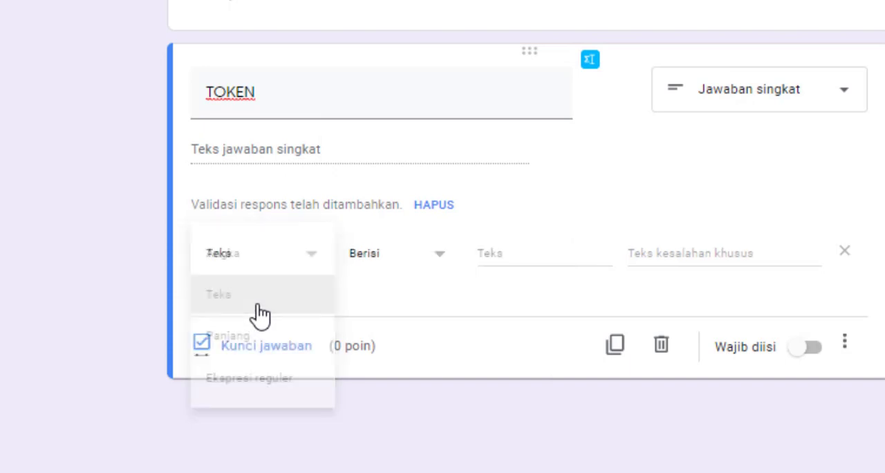
click(397, 263)
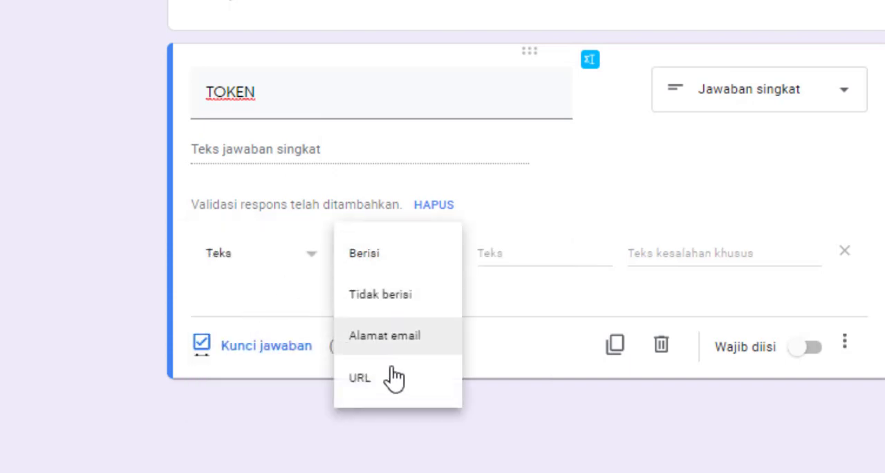
click(409, 261)
Enter the quiz access token as the text the TOKEN answer must contain
click(520, 253)
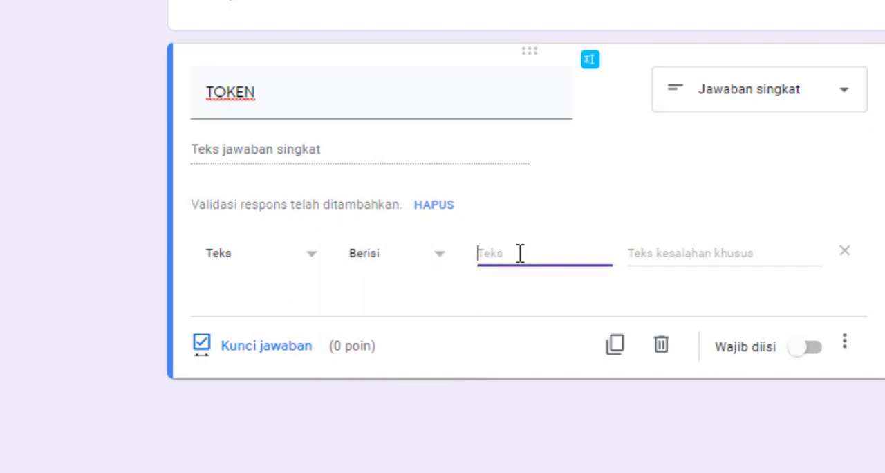
key(BackSpace)
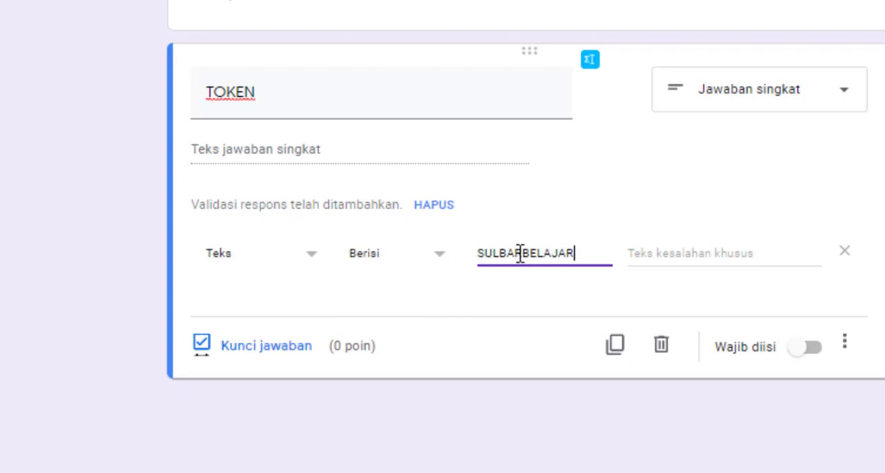
click(664, 260)
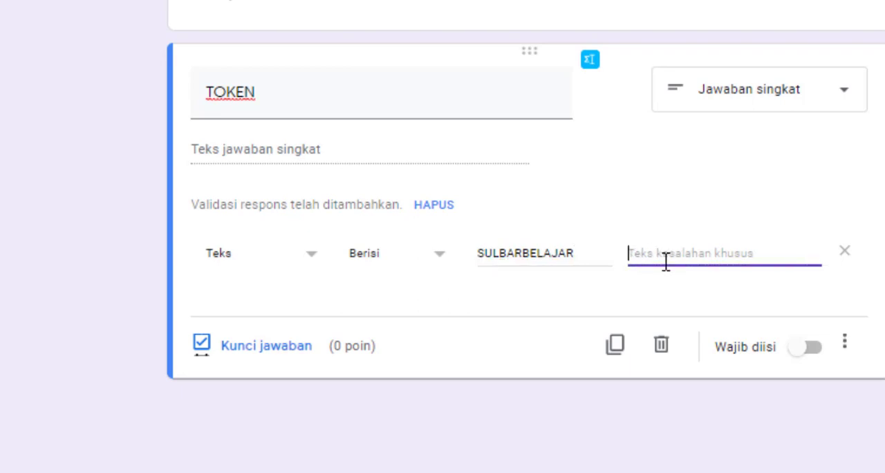
text(m)
key(BackSpace)
text(Masukkan Tok)
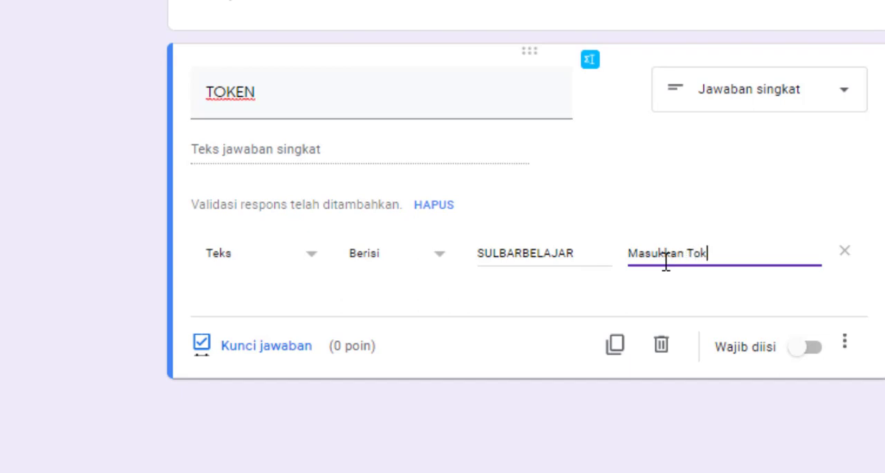
text(en)
key(BackSpace)
key(BackSpace)
key(BackSpace)
key(BackSpace)
key(BackSpace)
key(BackSpace)
key(BackSpace)
key(BackSpace)
key(BackSpace)
key(BackSpace)
key(BackSpace)
key(BackSpace)
key(BackSpace)
key(BackSpace)
key(BackSpace)
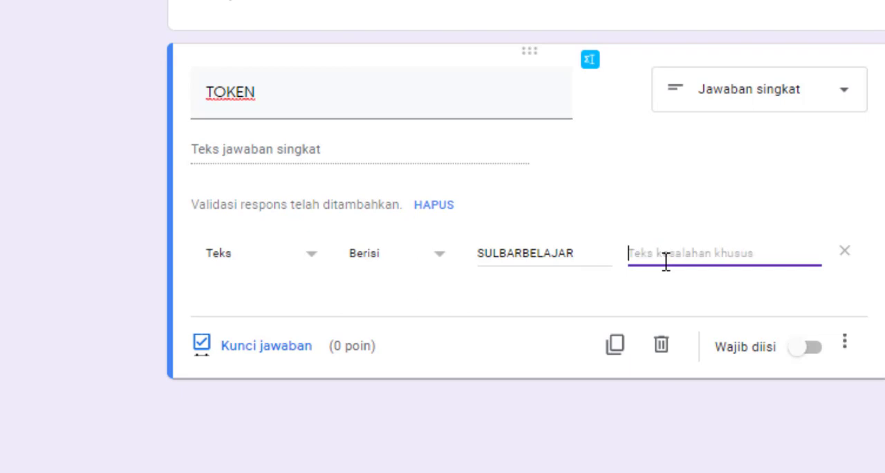
Set the validation's custom error text to "Token Anda salah! Silahkan hubungi Bapak/Ibu Guru"
text(Token Anda)
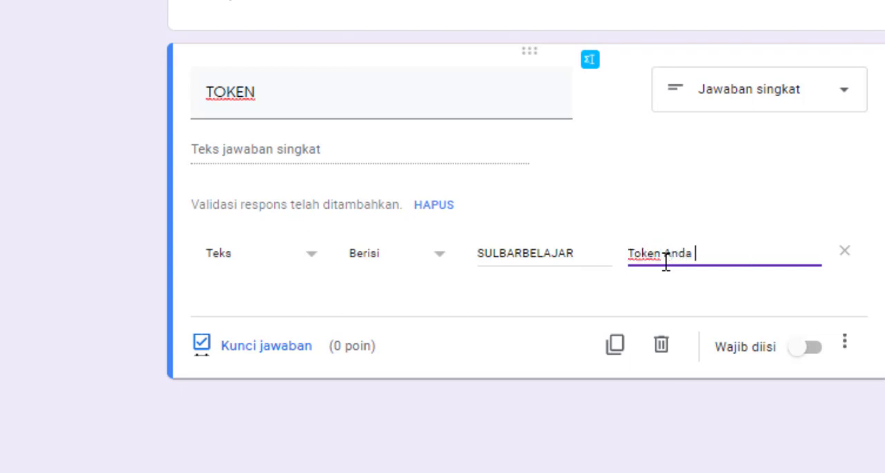
text( salah! Silahkan)
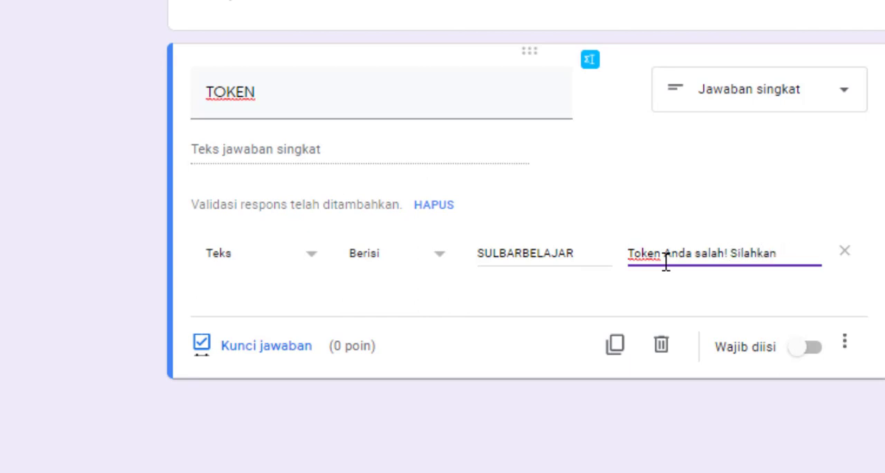
text( hubung)
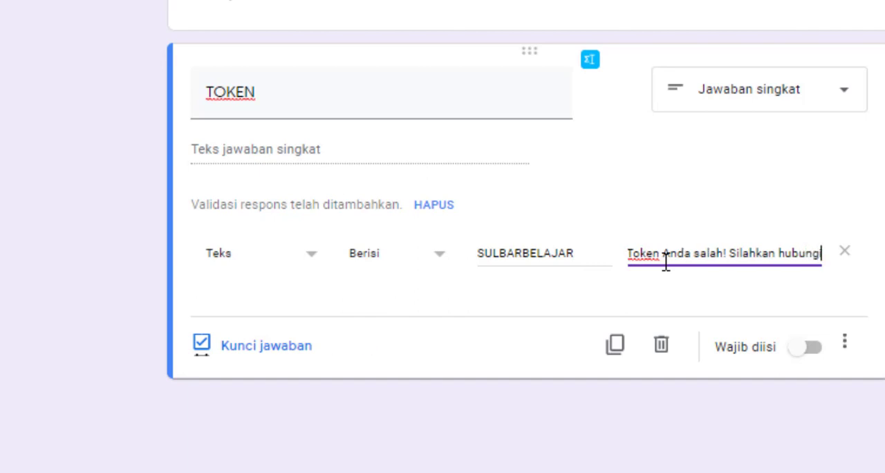
text(i Bpak)
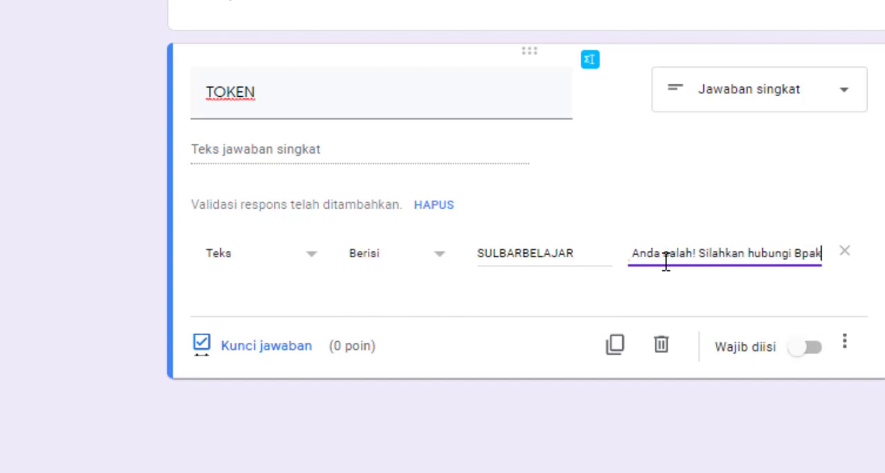
key(BackSpace)
key(BackSpace)
key(BackSpace)
text(apak/Ibu)
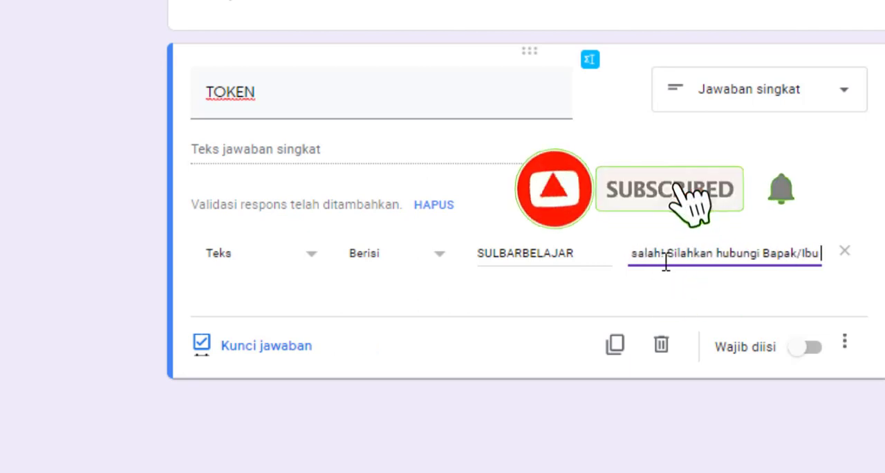
text( Guru)
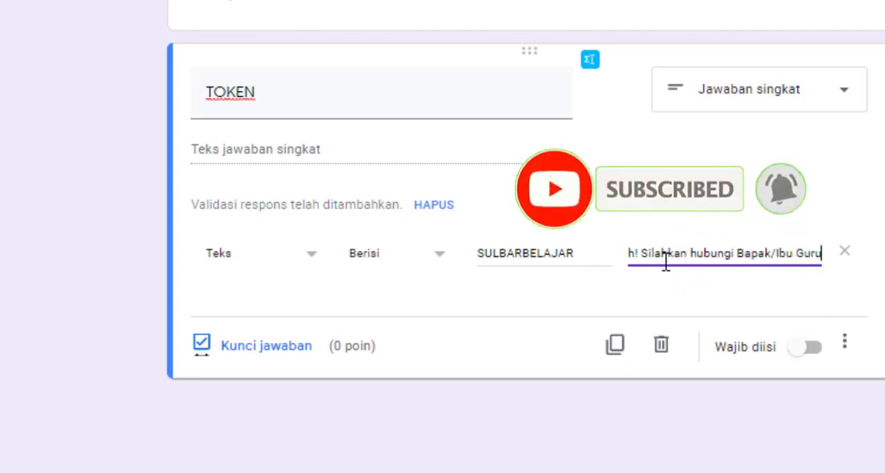
text(.)
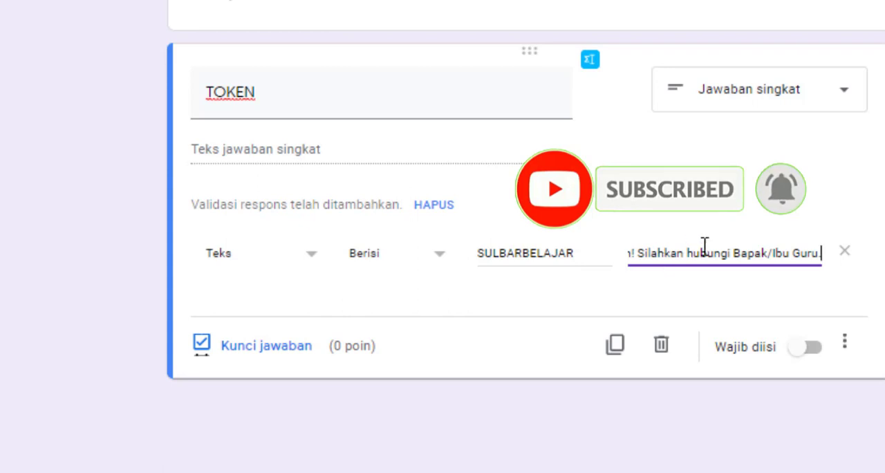
End the TOKEN question's custom error text with a full stop and make the question required
click(819, 354)
click(807, 347)
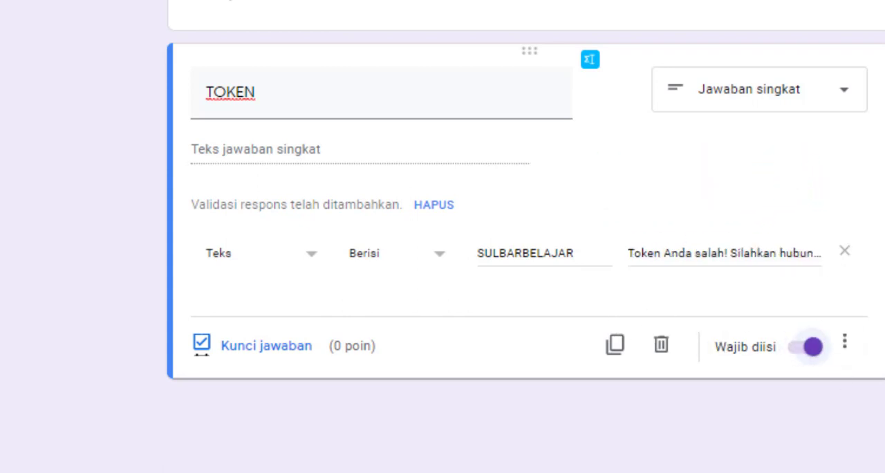
Add a short-answer question titled "Nama Siswa" below the TOKEN question
click(884, 65)
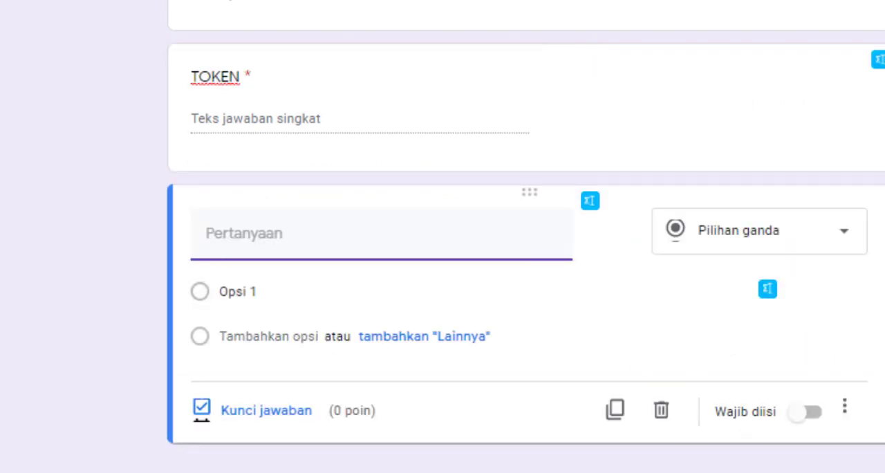
text(Nama)
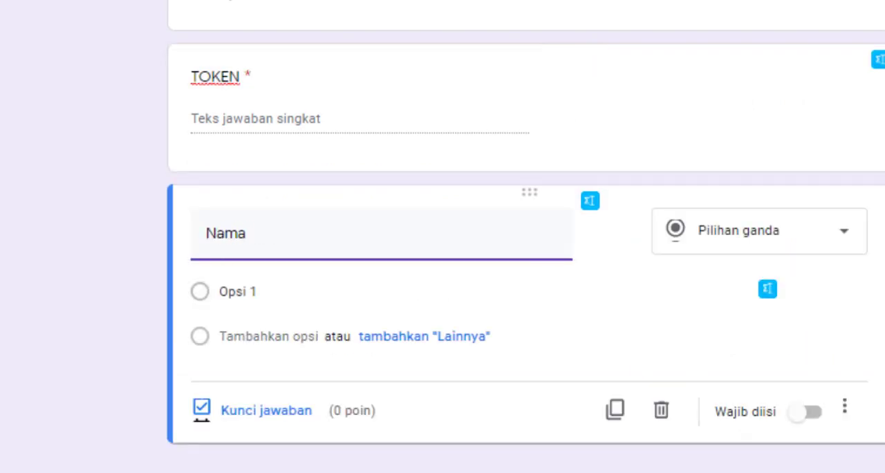
text( Siswa)
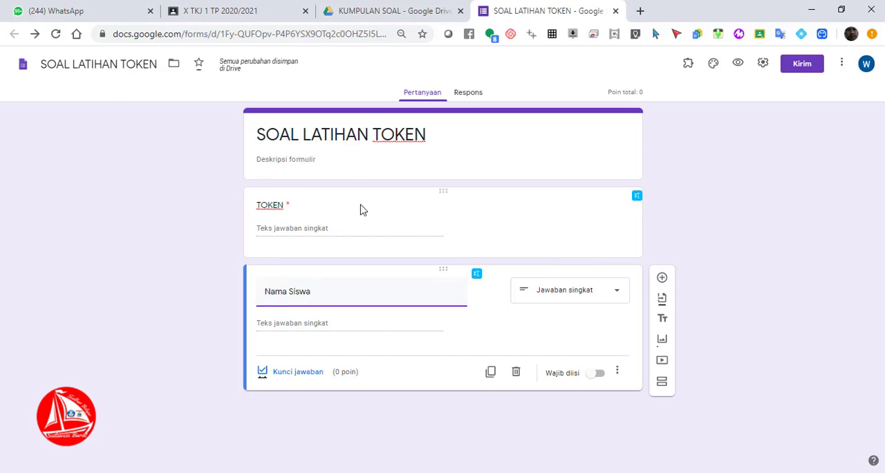
Insert a new section between the TOKEN and Nama Siswa questions and title it "Identitas Siswa"
click(495, 211)
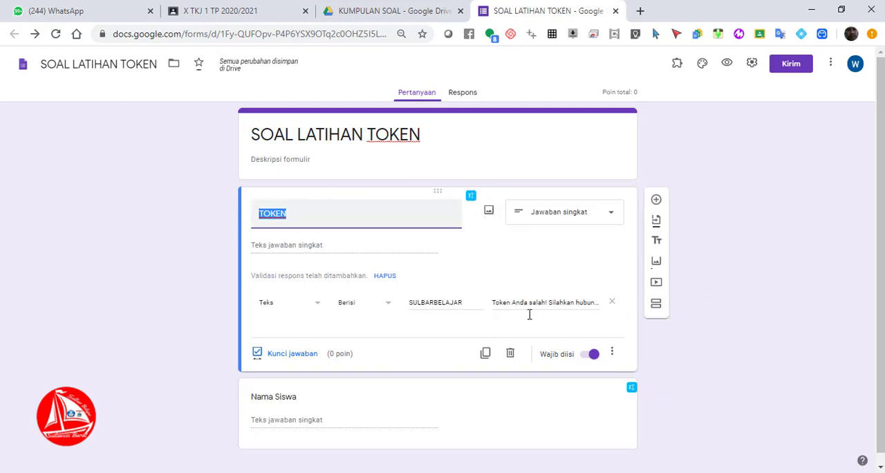
click(655, 304)
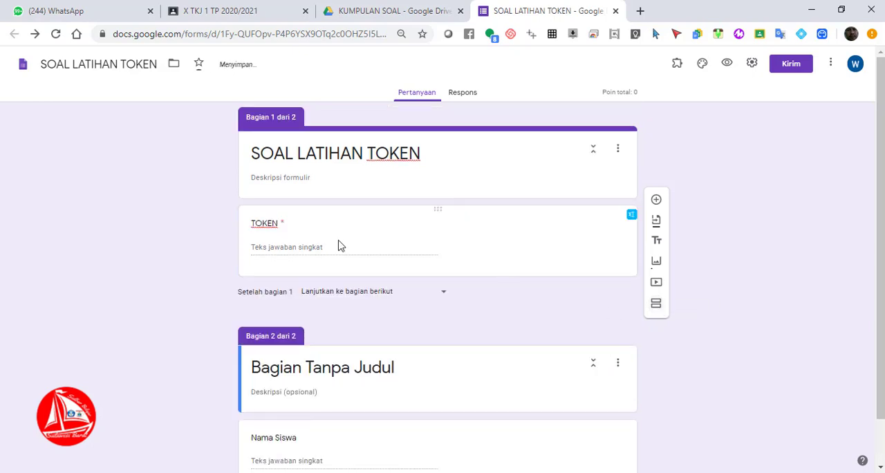
scroll(881, 235, down, 1)
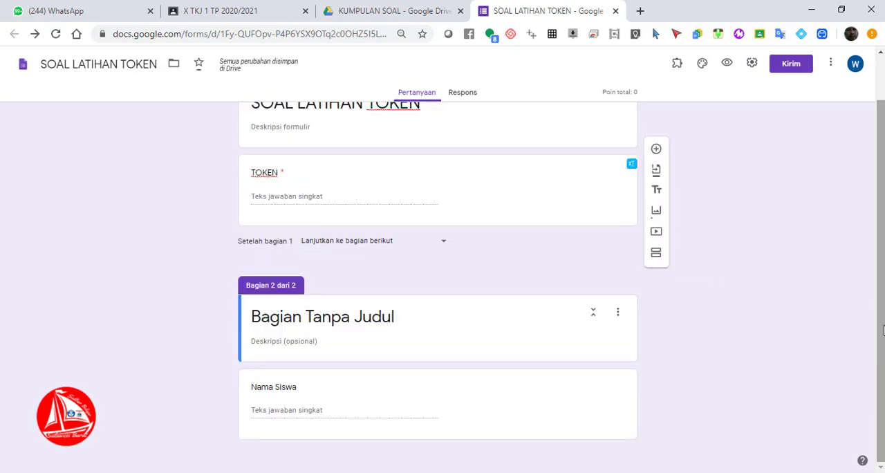
click(438, 324)
text(Id)
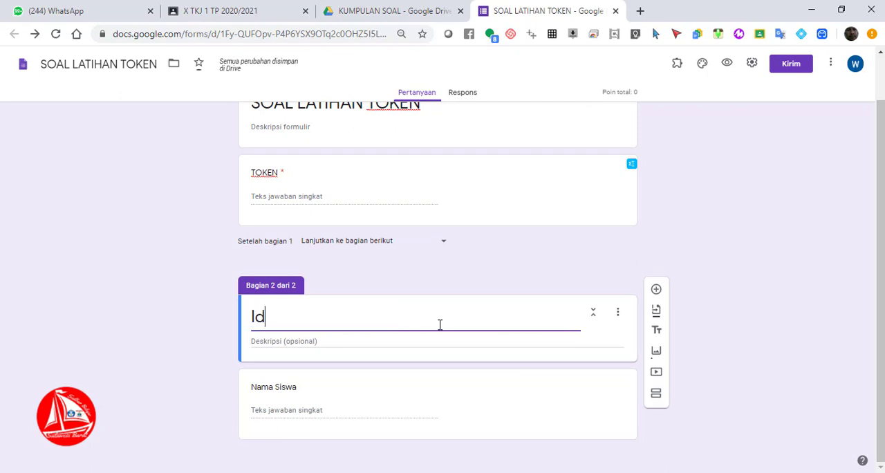
text(netnntitas Siswa)
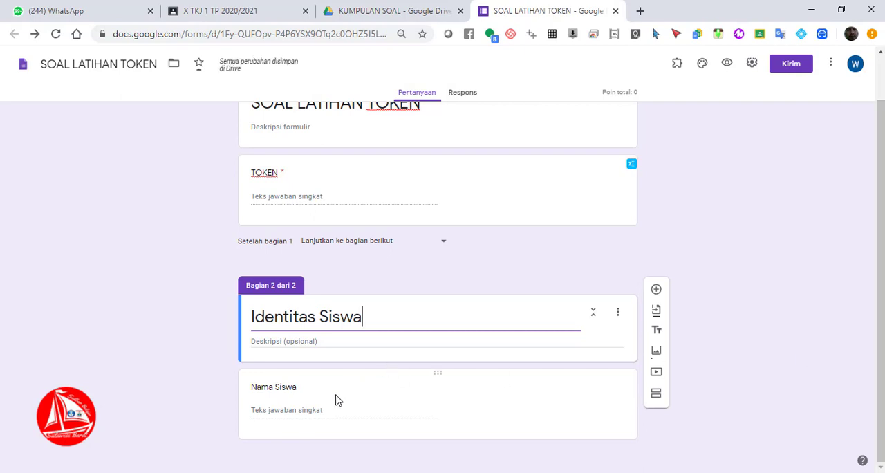
Make the Nama Siswa question required
click(422, 394)
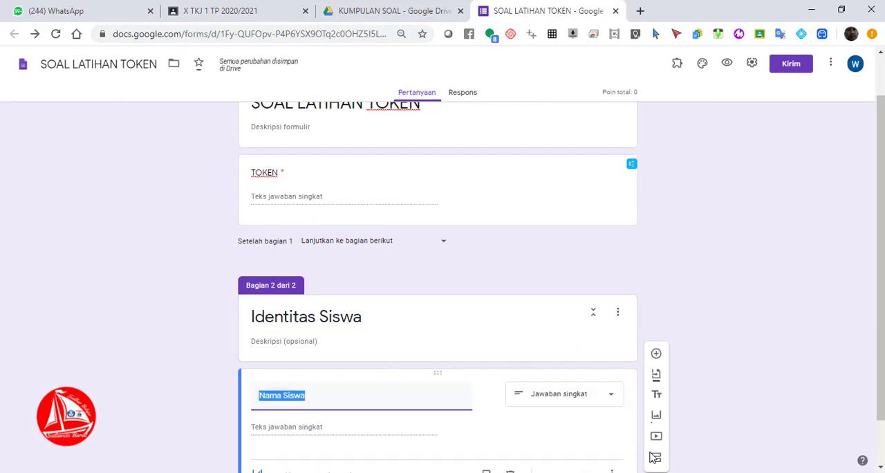
drag(883, 327, 882, 425)
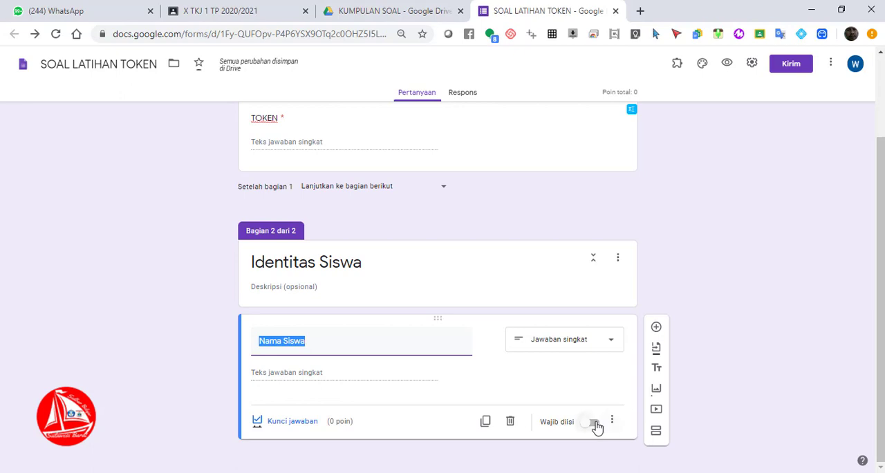
click(595, 422)
Add a required short-answer question titled "NISN" below Nama Siswa, with response validation removed
click(656, 326)
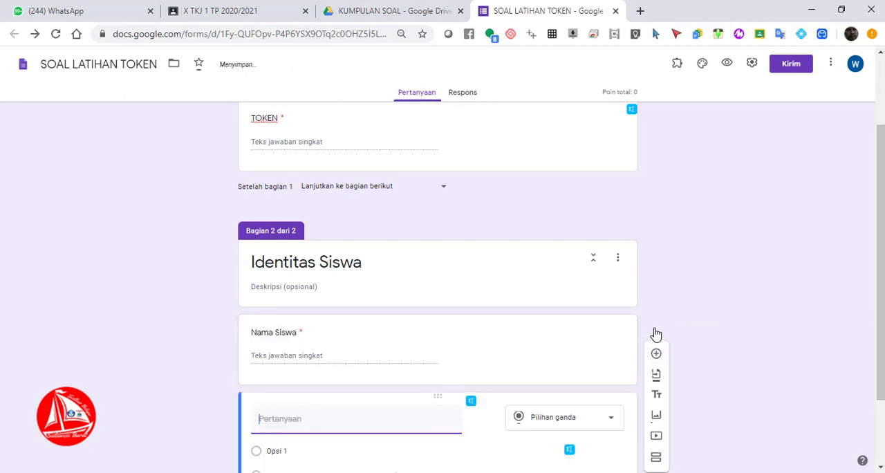
text(NISN)
drag(882, 343, 881, 427)
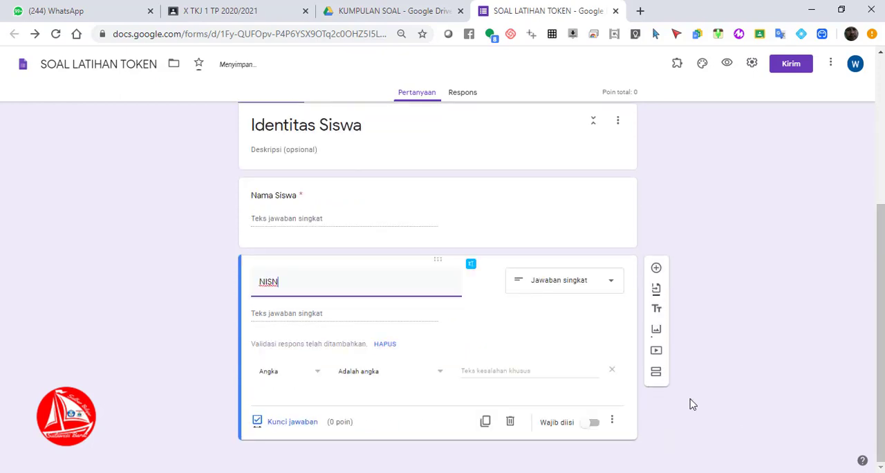
click(593, 422)
click(611, 422)
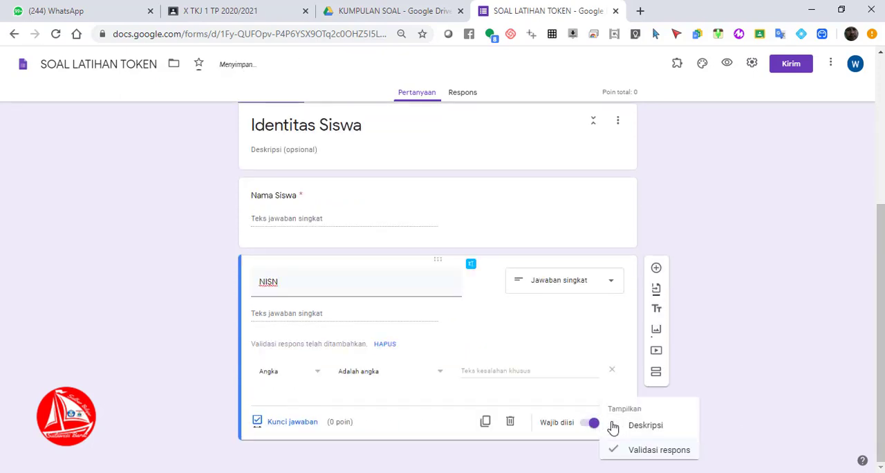
click(629, 451)
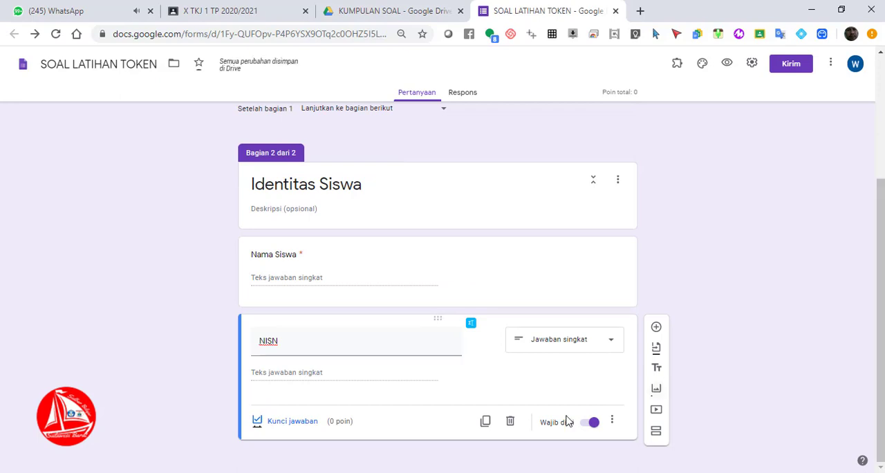
Add a question titled "Kelas" below NISN and set its type to Drop-down
click(656, 328)
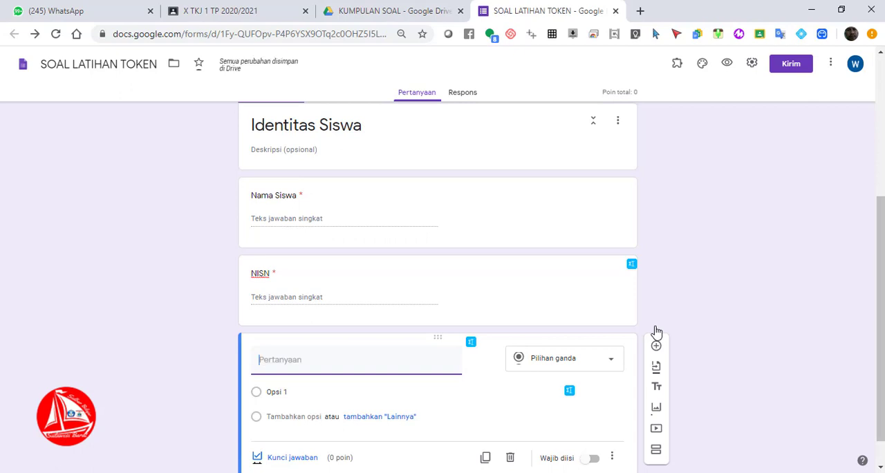
text(Kelas)
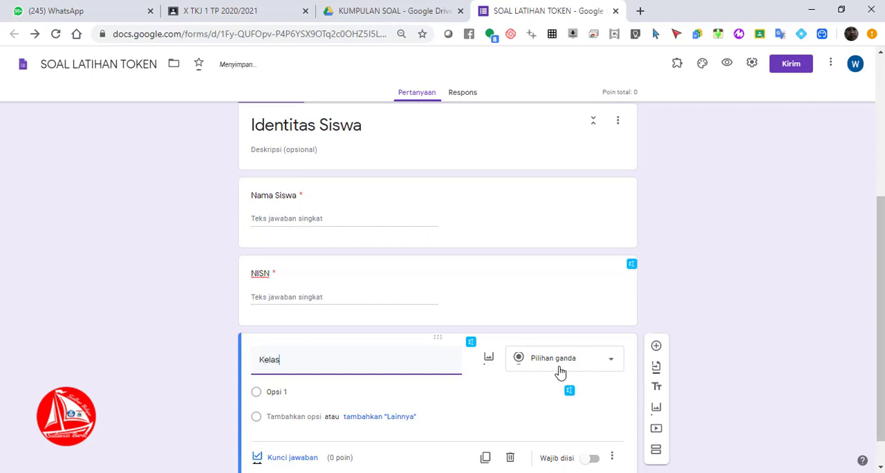
click(589, 356)
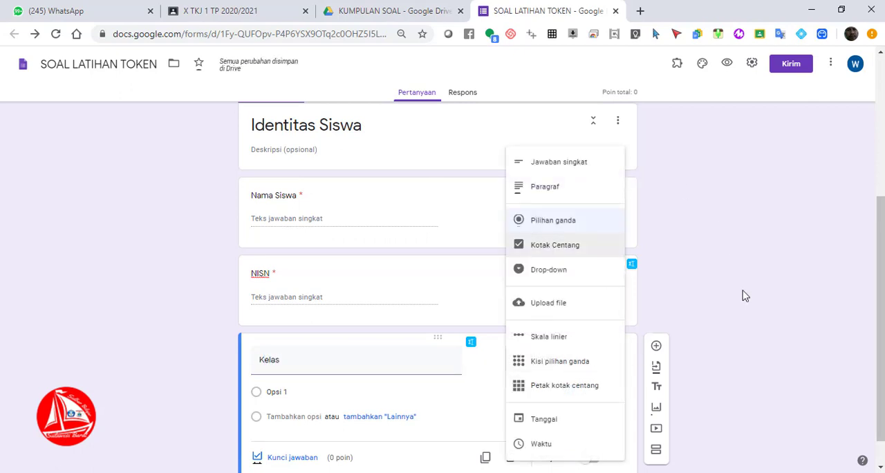
click(742, 296)
click(571, 360)
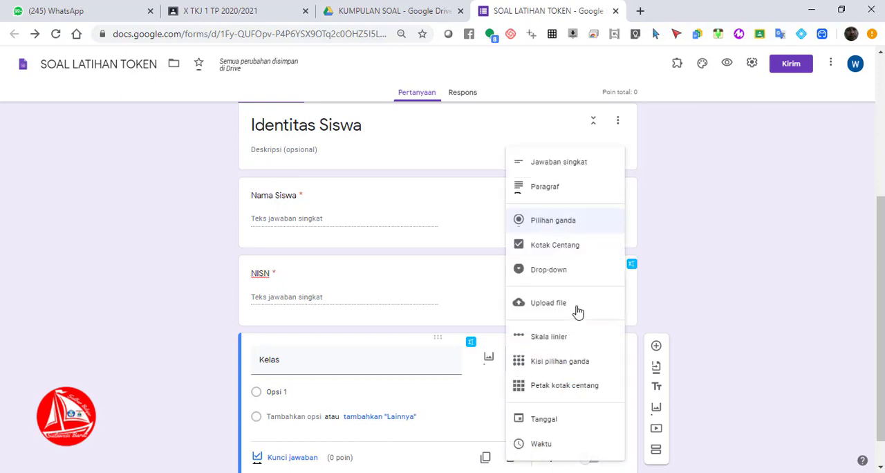
click(579, 279)
Enter X TKJ 1, X TKJ 2 and X TKJ 3 as the Kelas options and make the question required
click(357, 389)
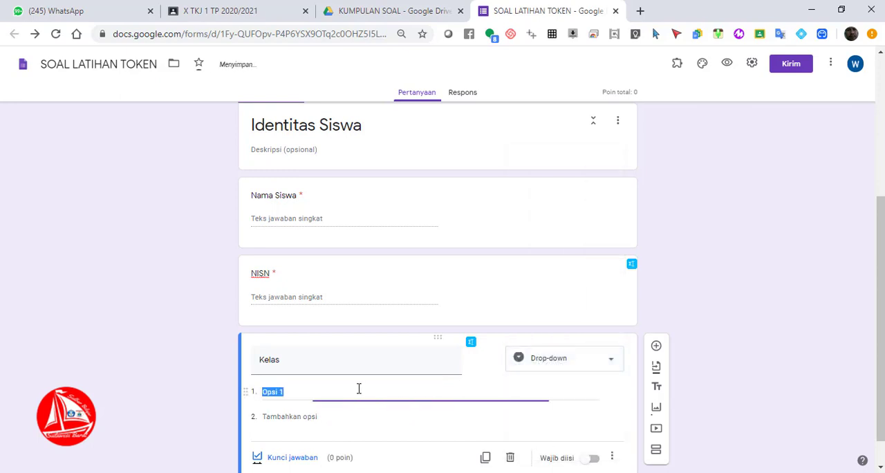
text(X TKJ)
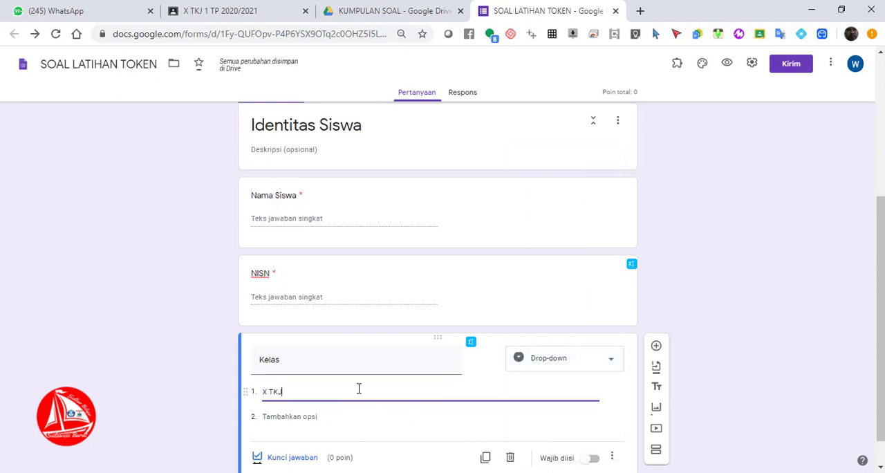
click(310, 416)
text(X)
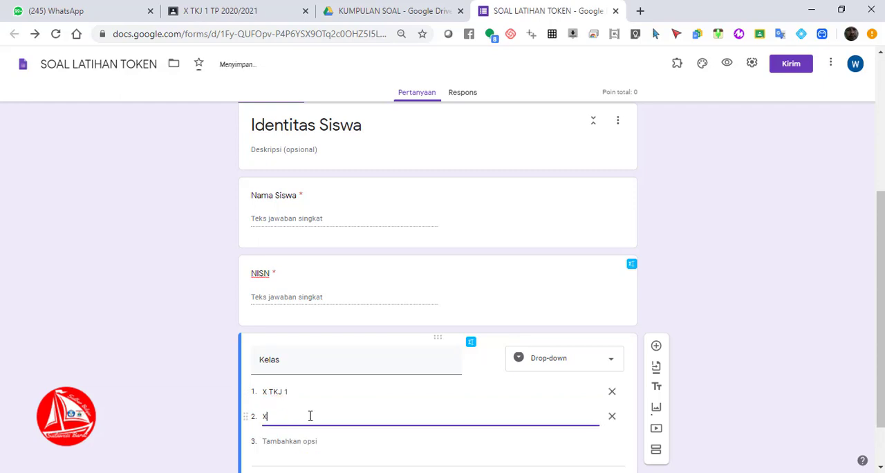
text( TKJ 2)
click(297, 440)
text(X Tk)
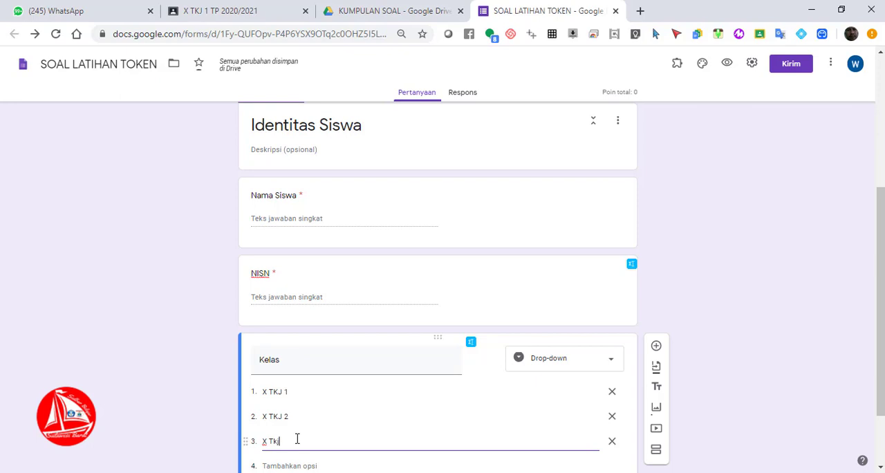
key(BackSpace)
text(K)
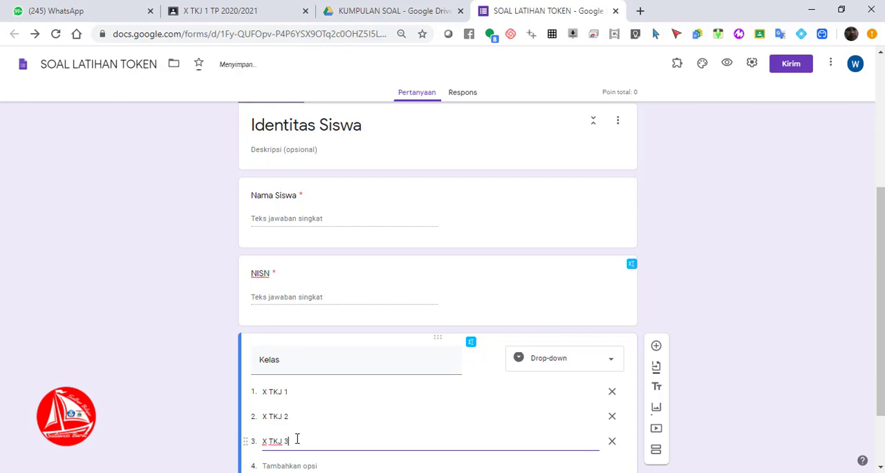
text(J 3)
scroll(761, 387, down, 1)
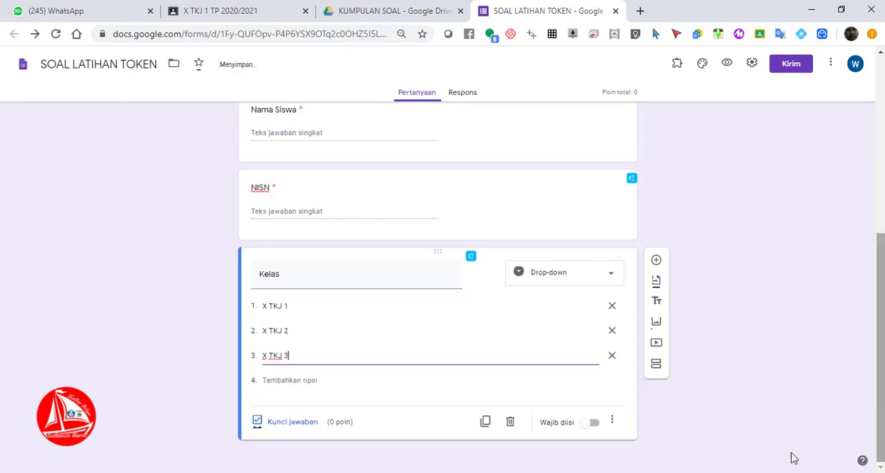
click(594, 422)
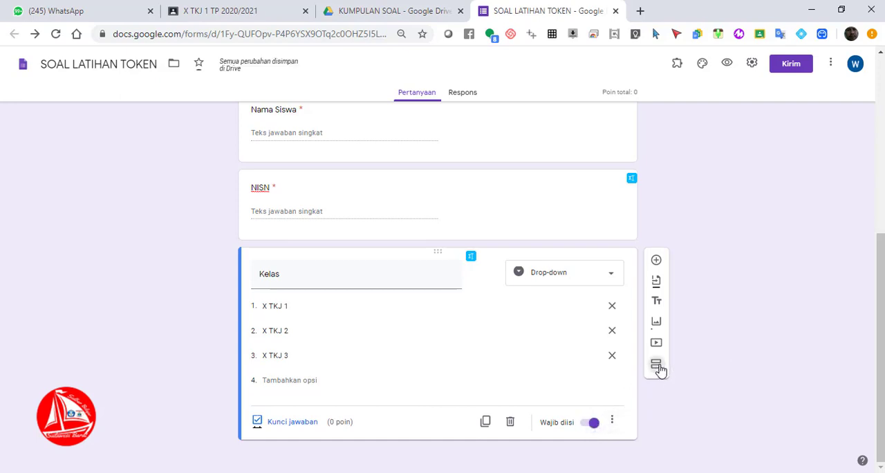
Add a third section after the Kelas question and title it "Soal Pilihan Ganda"
click(656, 365)
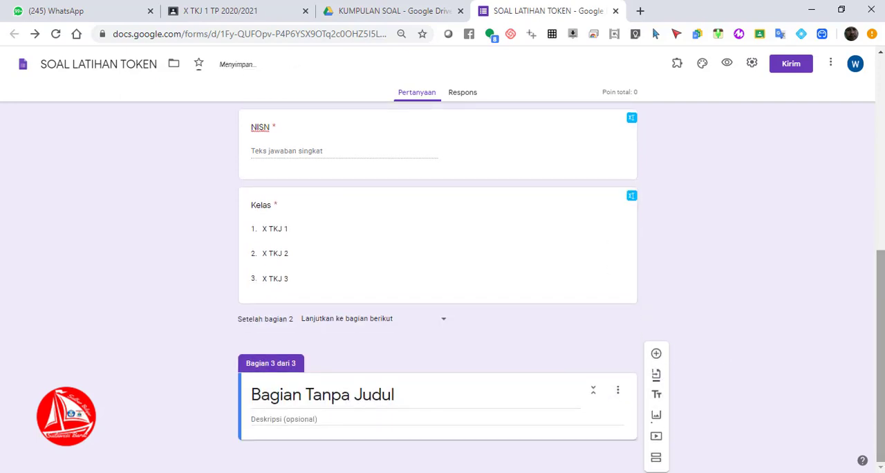
click(354, 399)
text(S)
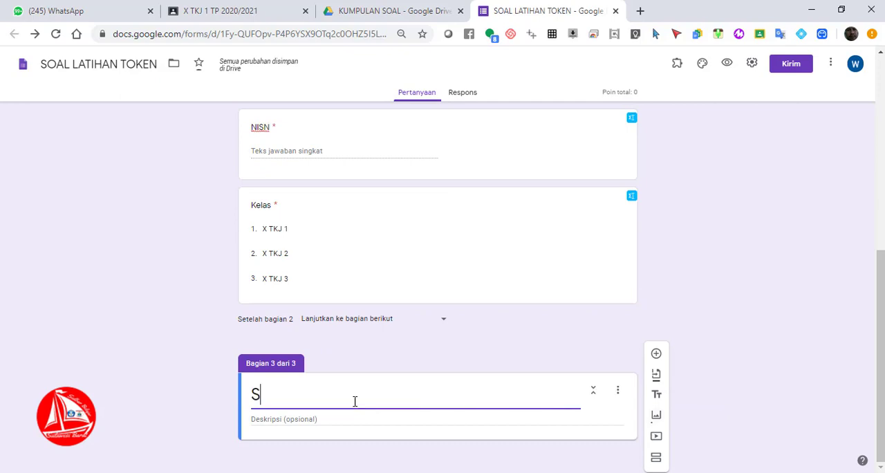
text(oal Pilih)
key(BackSpace)
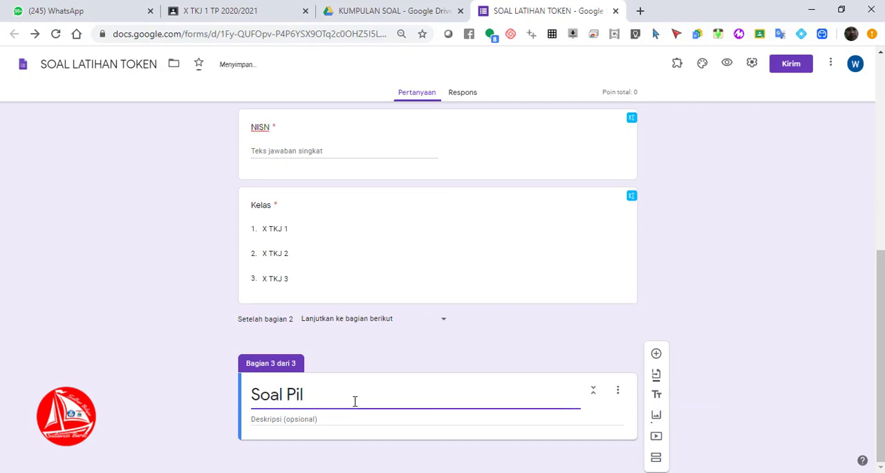
text(ihan Ganda)
Add a question titled "Nama Ibu Kota Provinsi Sulawesi Barat adalah..." to the Soal Pilihan Ganda section, with type Pilihan ganda
click(656, 354)
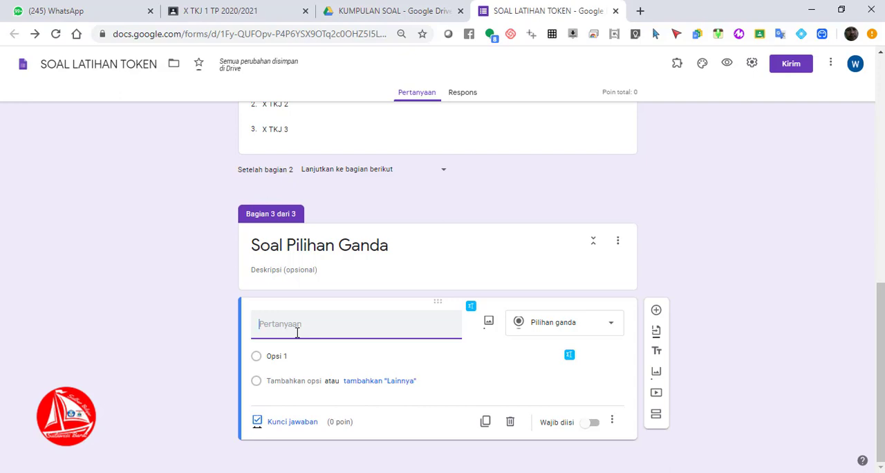
text(Nama)
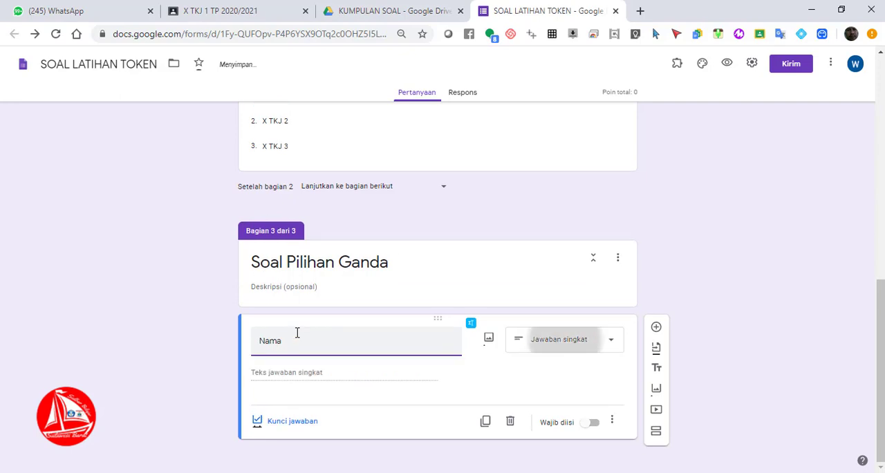
text( Pr)
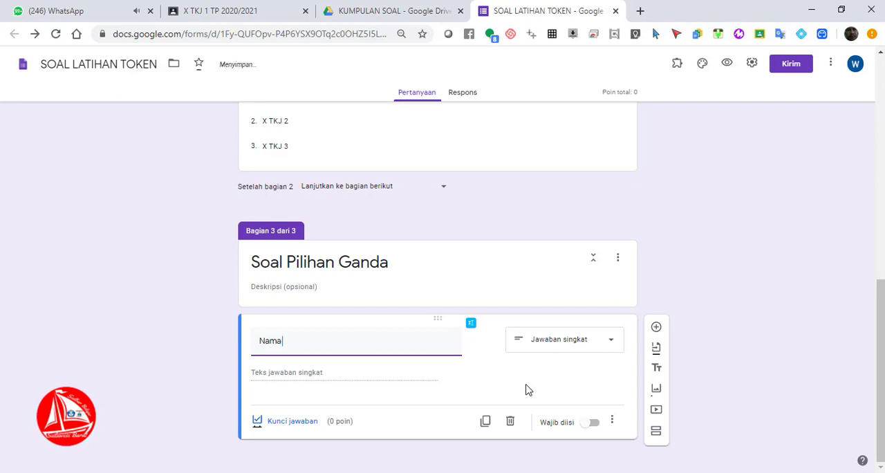
text( Ibu Kota Por)
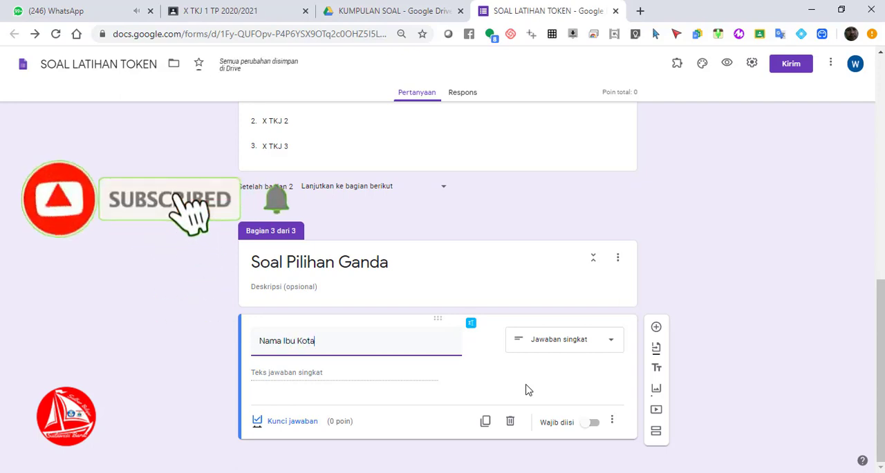
key(BackSpace)
key(BackSpace)
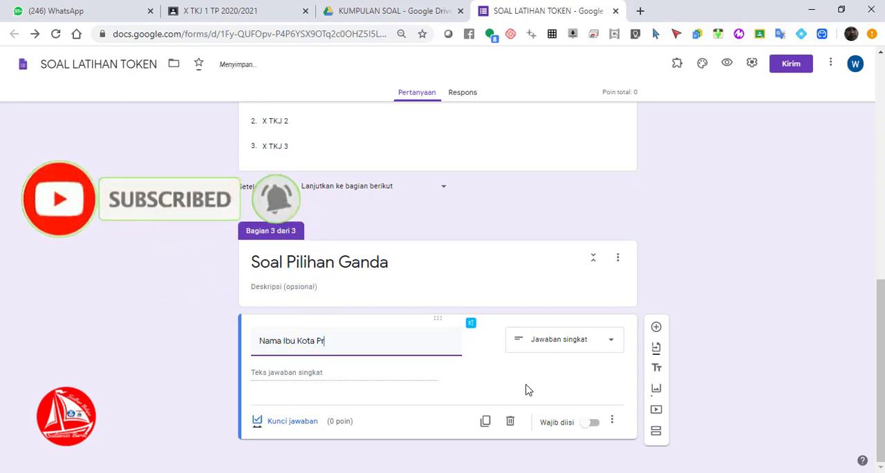
text(rovinsi Sulawe)
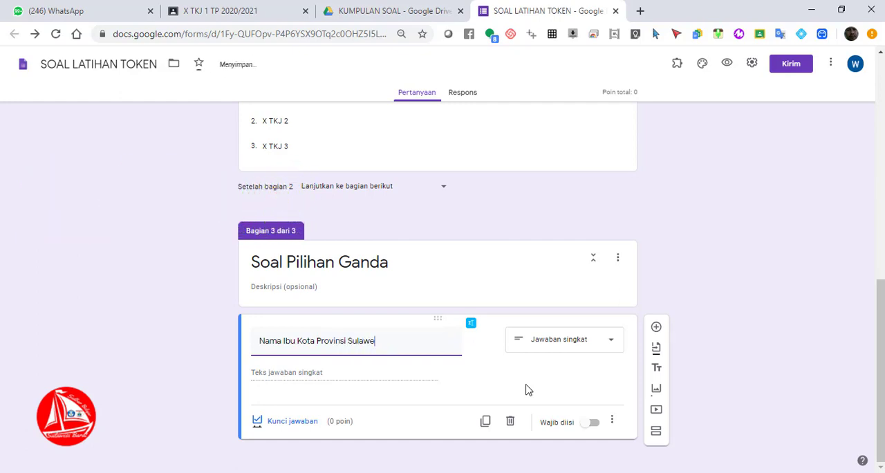
text(wi Barat adalah...)
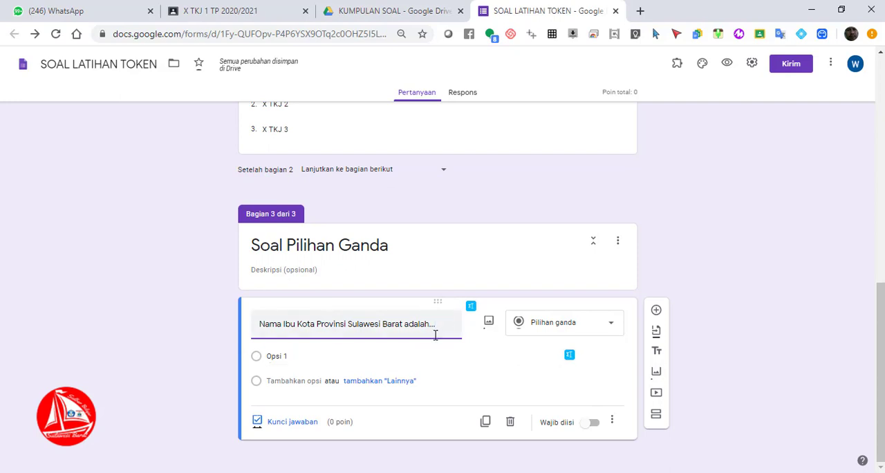
click(597, 326)
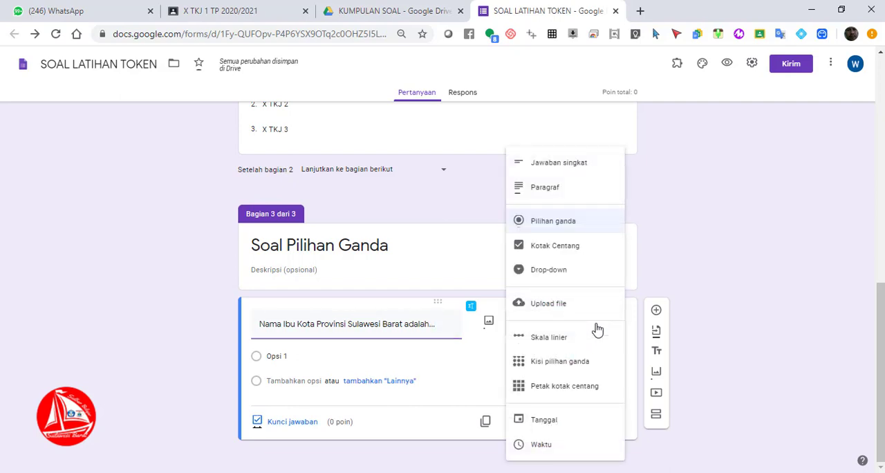
click(593, 223)
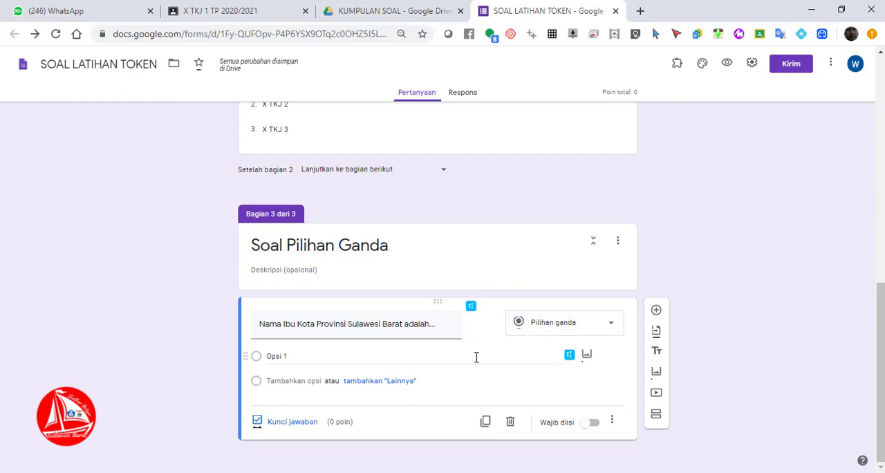
Enter Majene and Mamuju as the first two answer options of the provincial capital question
click(353, 358)
text(Majenen)
key(BackSpace)
key(Tab)
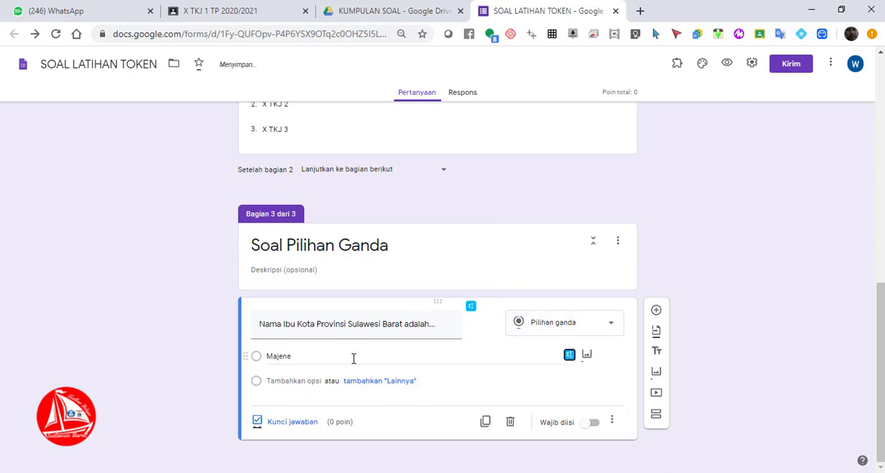
click(311, 383)
text(M)
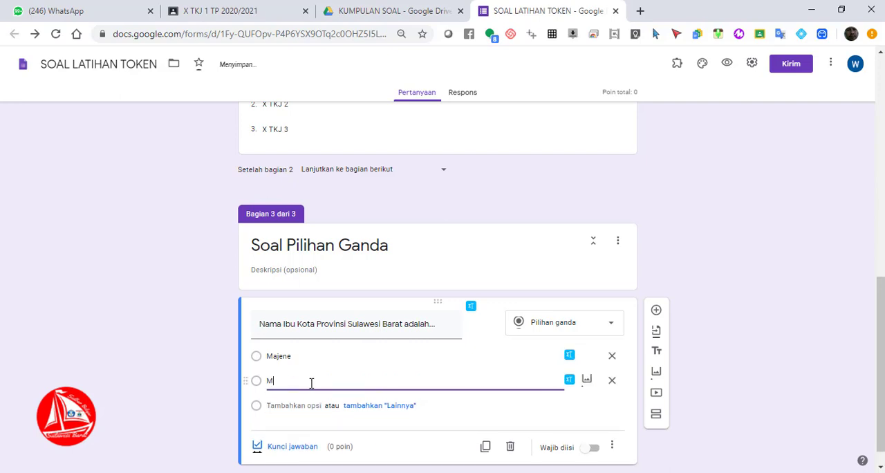
text(amuju)
Add Polewali Mandar and Mamasa as the third and fourth answer options
click(302, 404)
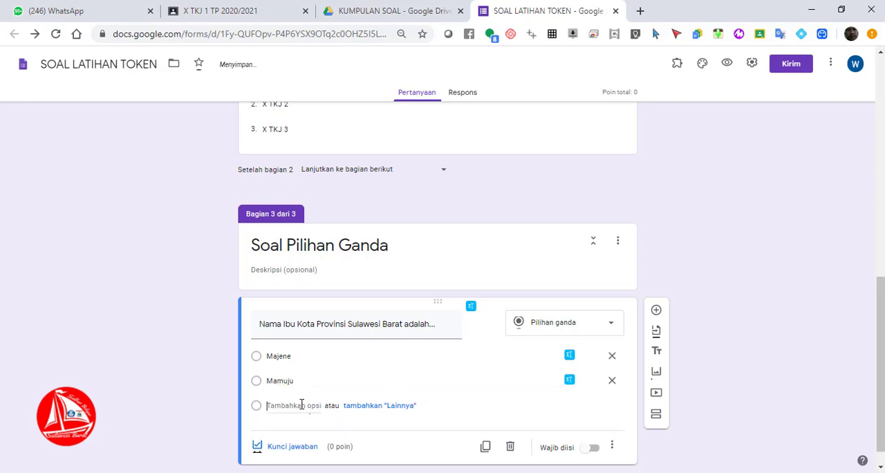
text(P)
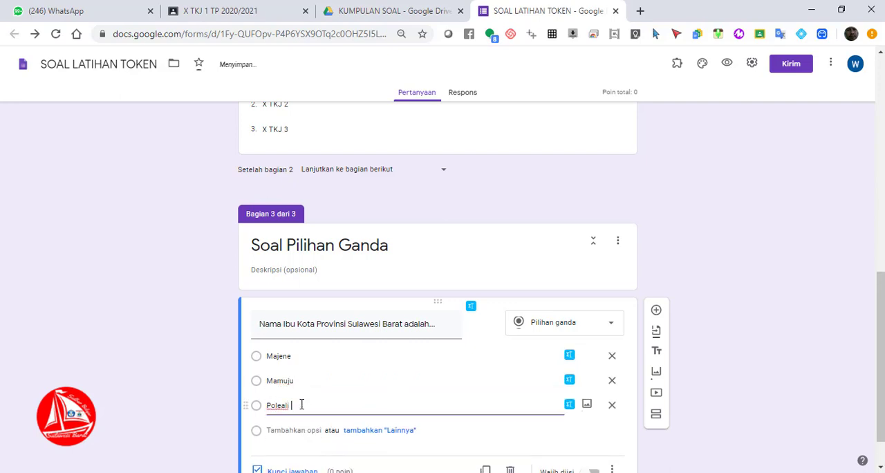
text(oleali)
key(BackSpace)
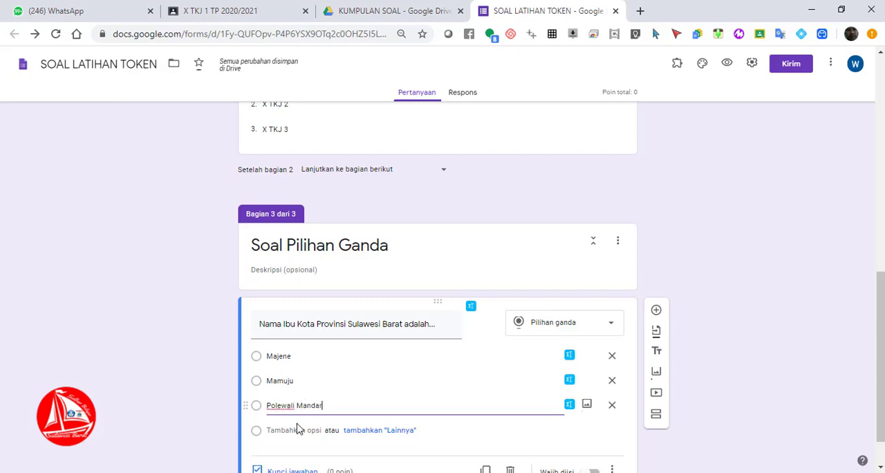
click(297, 430)
text(Mama)
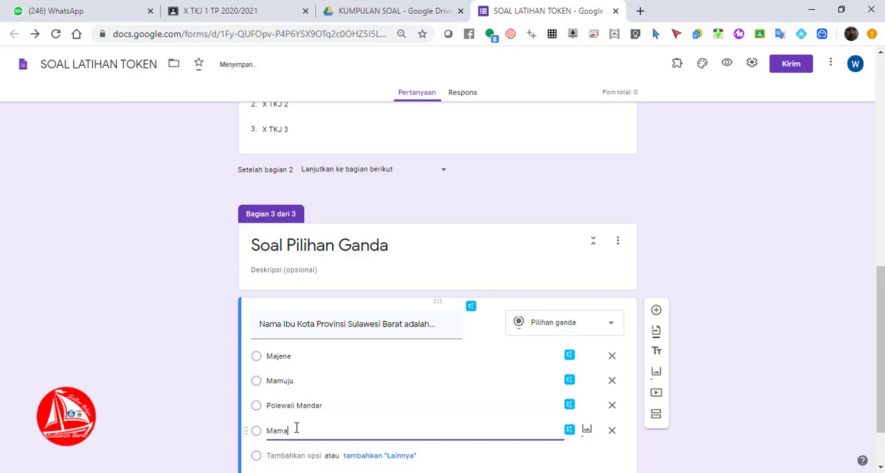
text(sa)
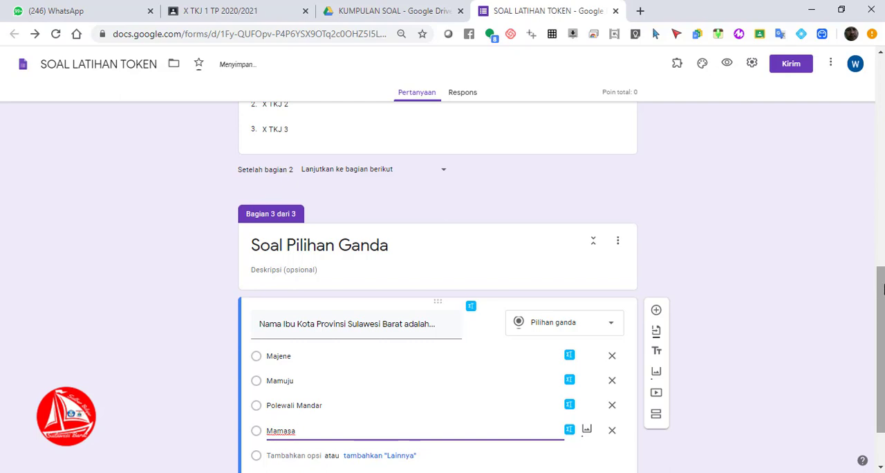
Make the provincial capital question required
scroll(881, 335, down, 1)
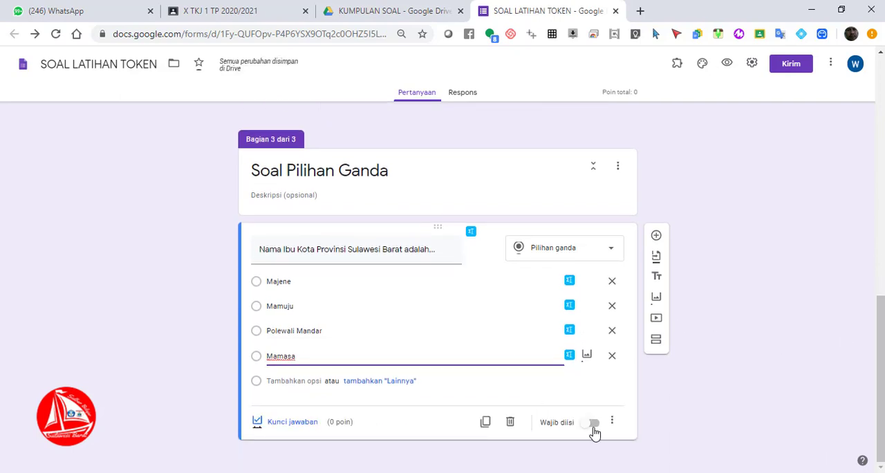
click(601, 425)
click(598, 427)
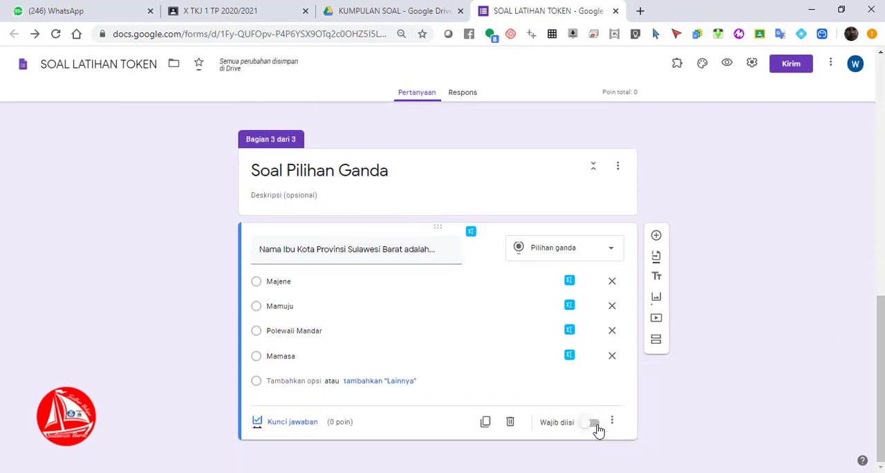
click(593, 423)
Set the question's answer key to Mamuju with a score of 10 points
click(292, 423)
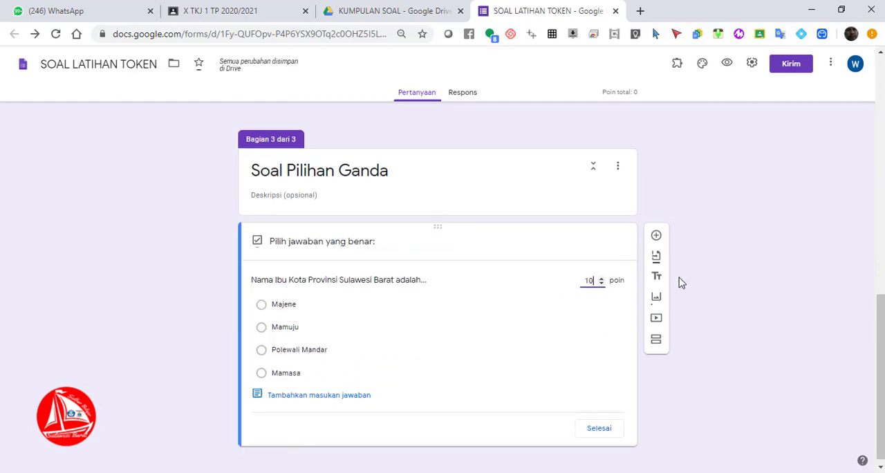
click(294, 335)
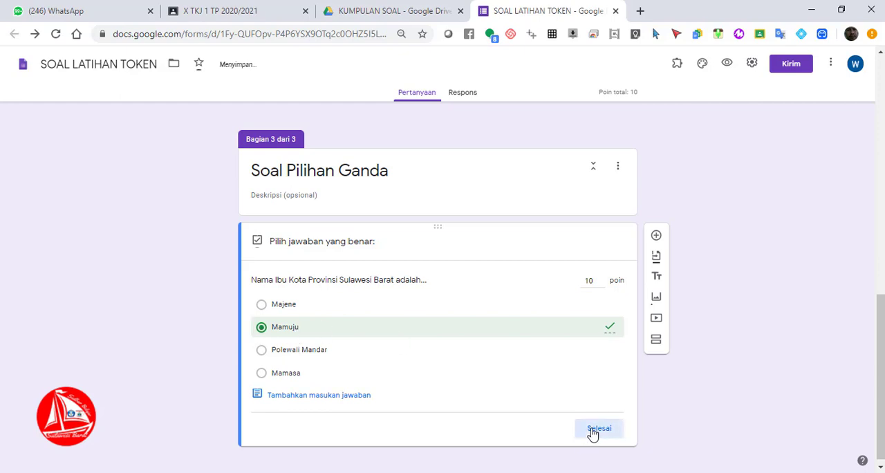
click(592, 431)
click(614, 421)
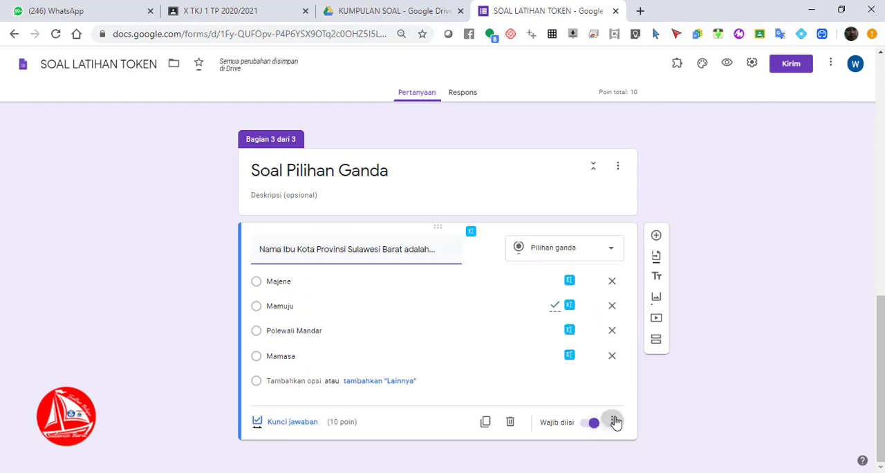
click(651, 450)
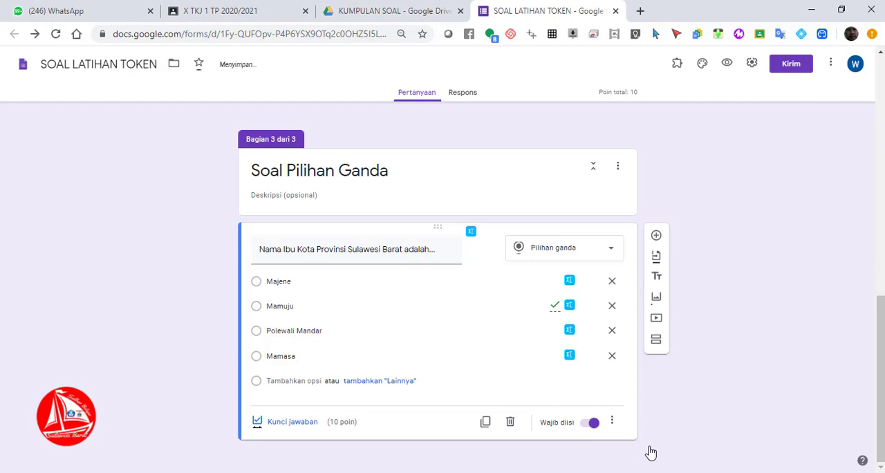
Review the form's token, Identitas Siswa and Soal Pilihan Ganda sections from start to end
drag(881, 326, 880, 69)
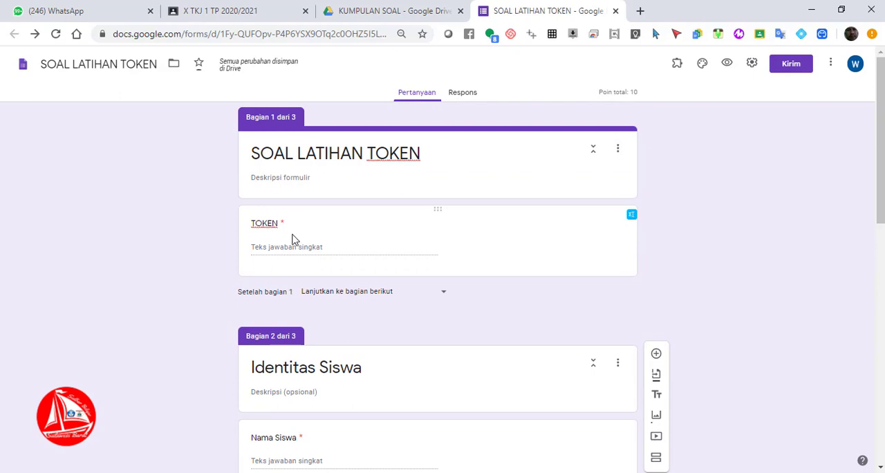
click(880, 261)
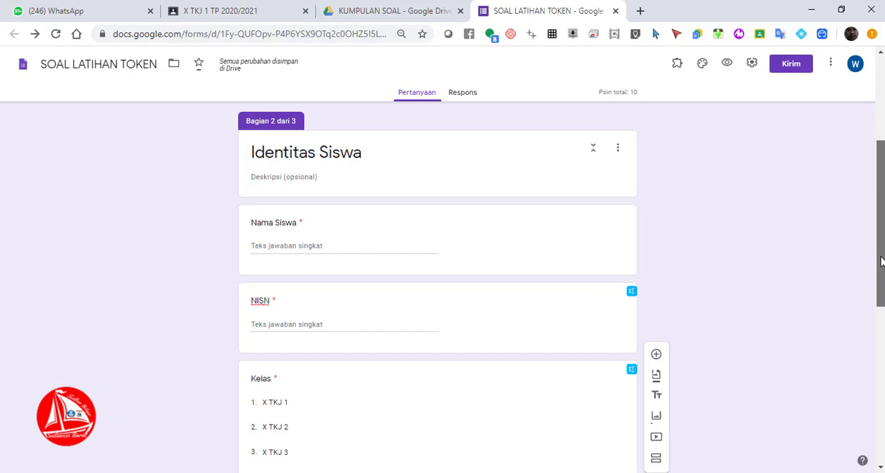
mouse_move(881, 261)
mouse_down()
mouse_move(879, 391)
mouse_move(879, 275)
mouse_up()
scroll(483, 251, down, 5)
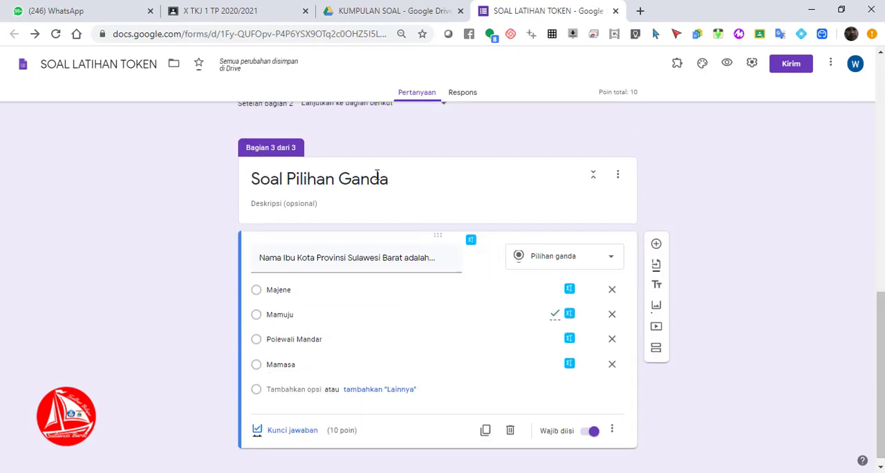
Examine the TOKEN question's response validation: its Teks type, Berisi condition, required token text and error message
drag(881, 328, 883, 104)
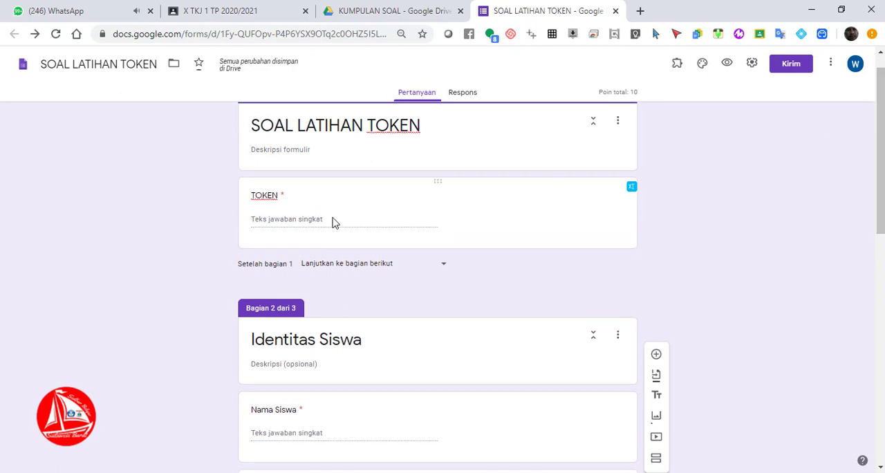
click(286, 185)
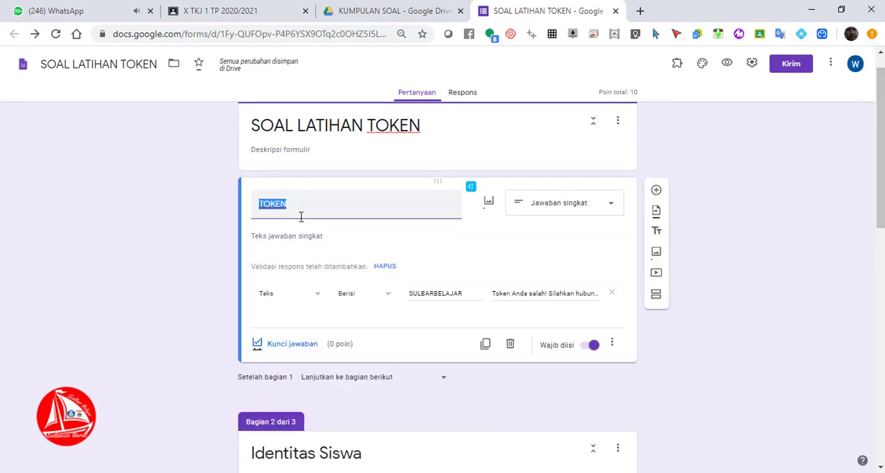
click(309, 298)
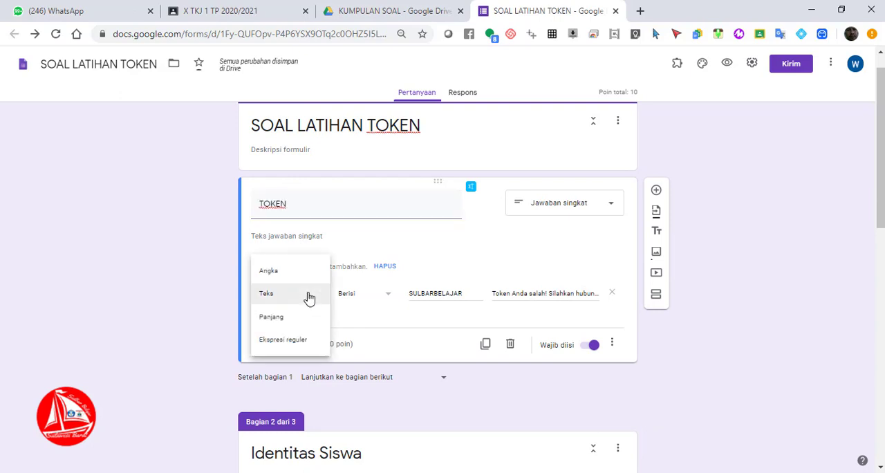
click(309, 298)
click(375, 299)
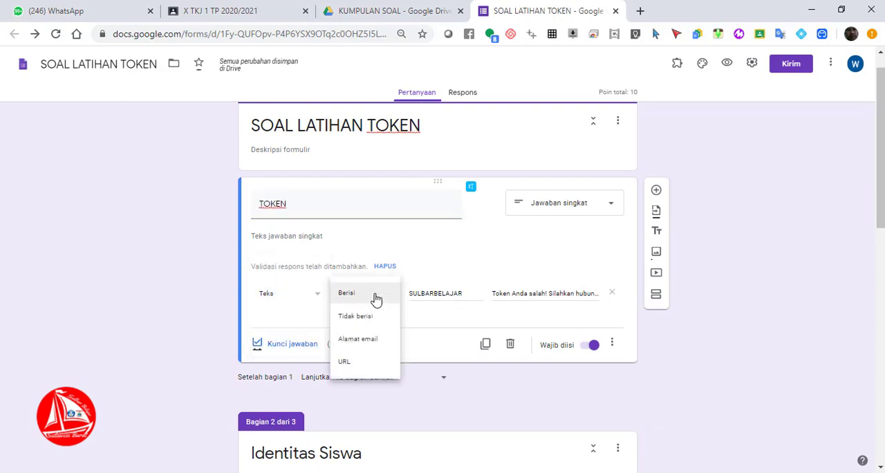
click(371, 295)
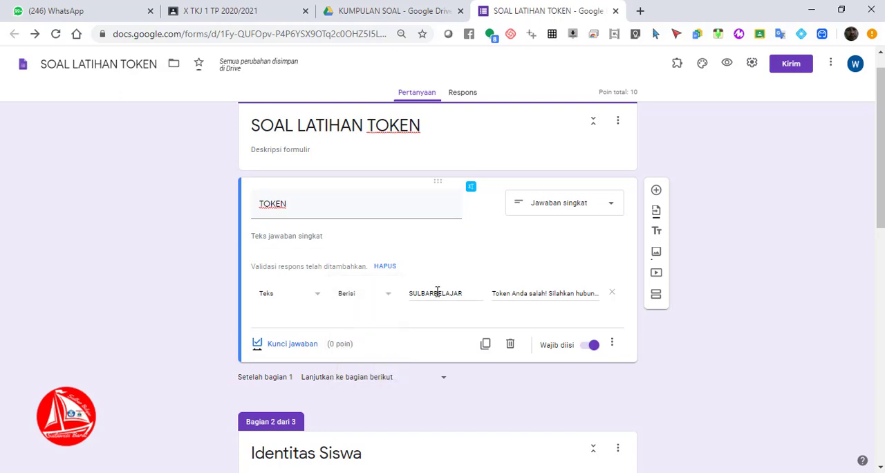
click(436, 291)
drag(472, 293, 412, 288)
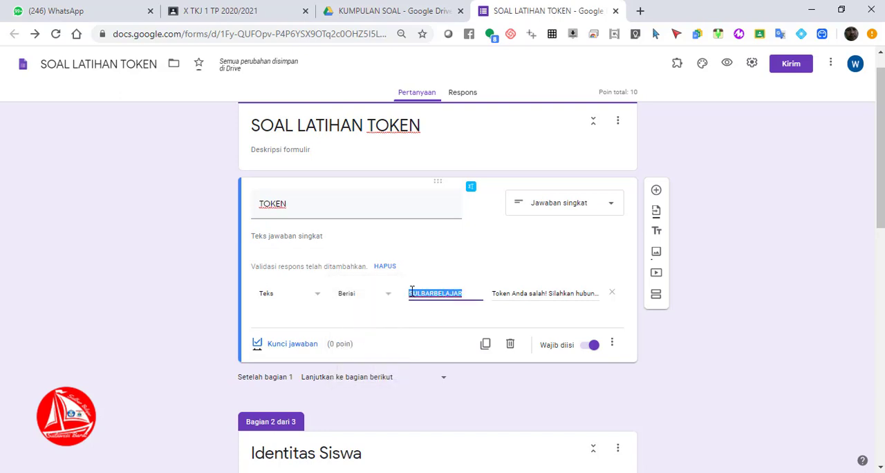
Preview the form and try to continue past the first section with the TOKEN question left blank
click(729, 66)
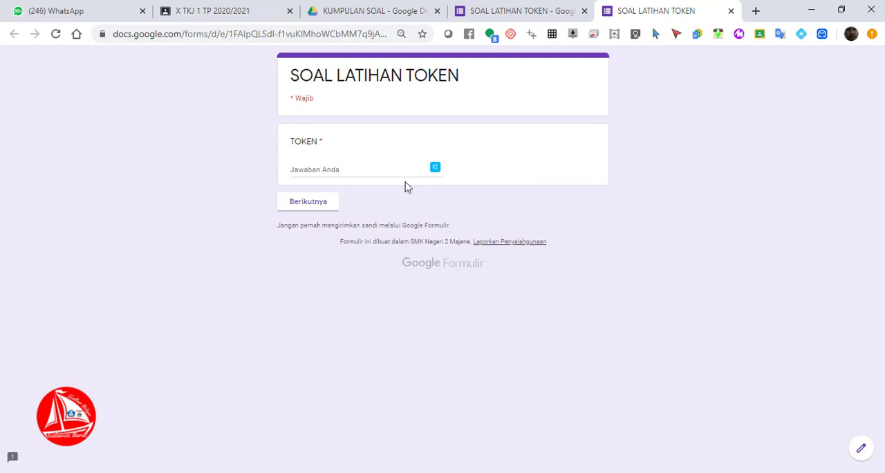
click(383, 172)
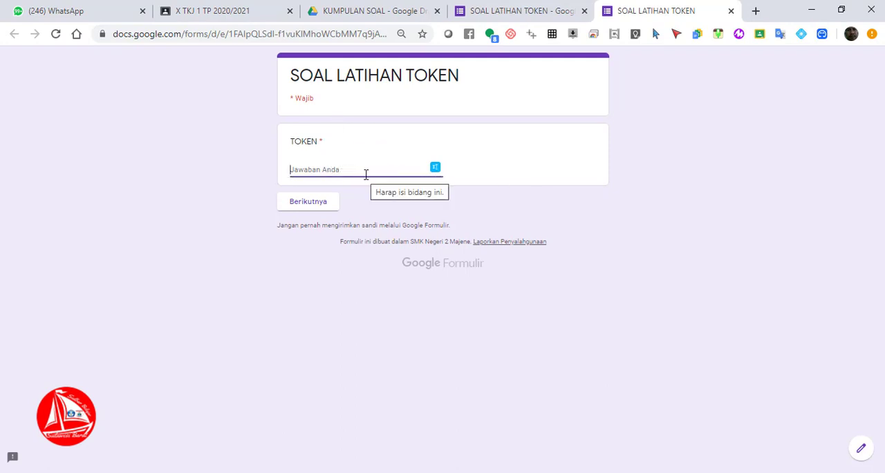
click(312, 204)
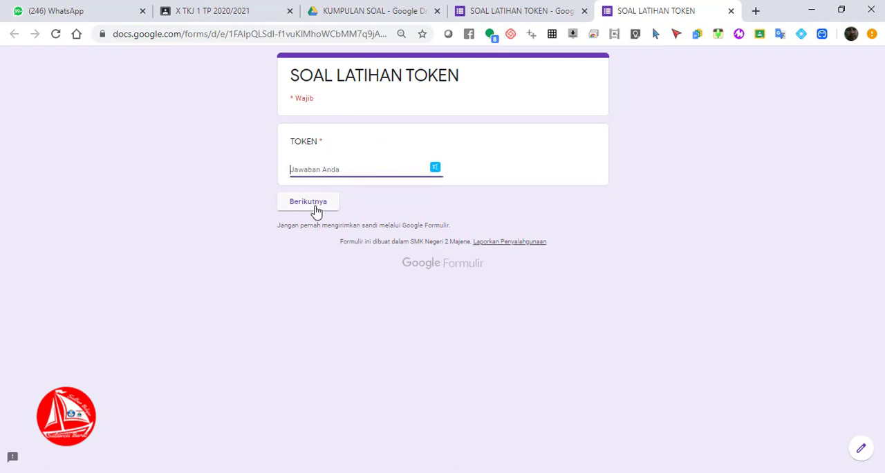
Try to continue past the first section with the access token entered in lowercase in the TOKEN field
click(340, 169)
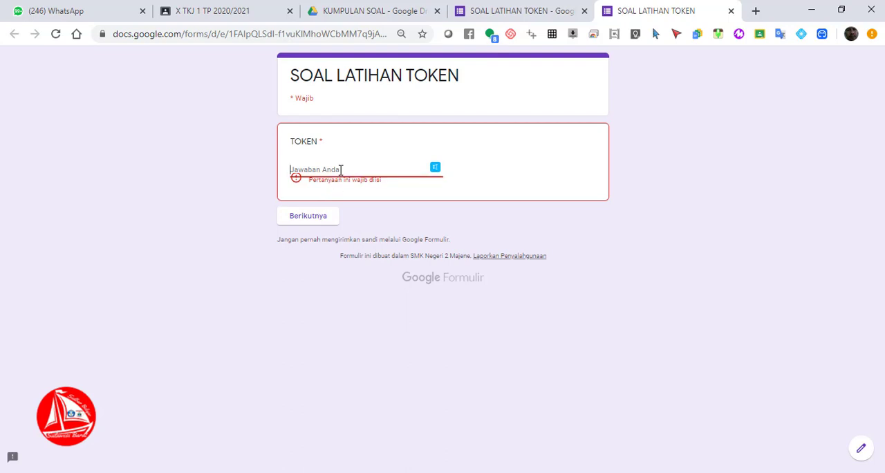
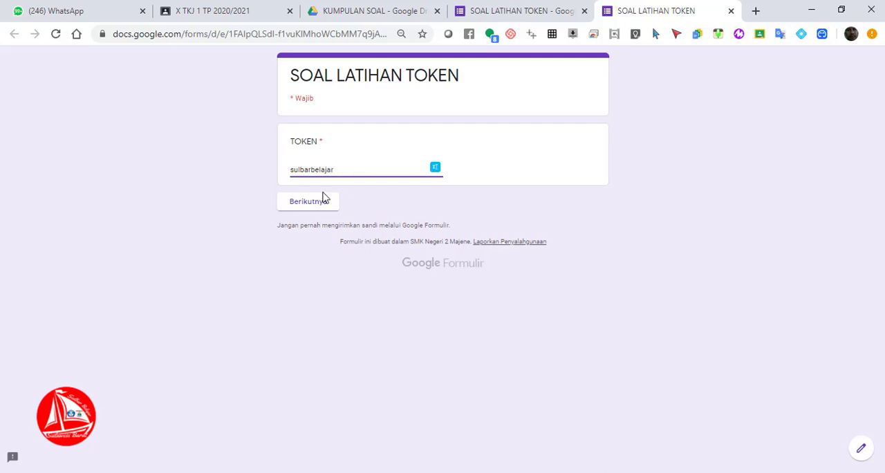
click(322, 199)
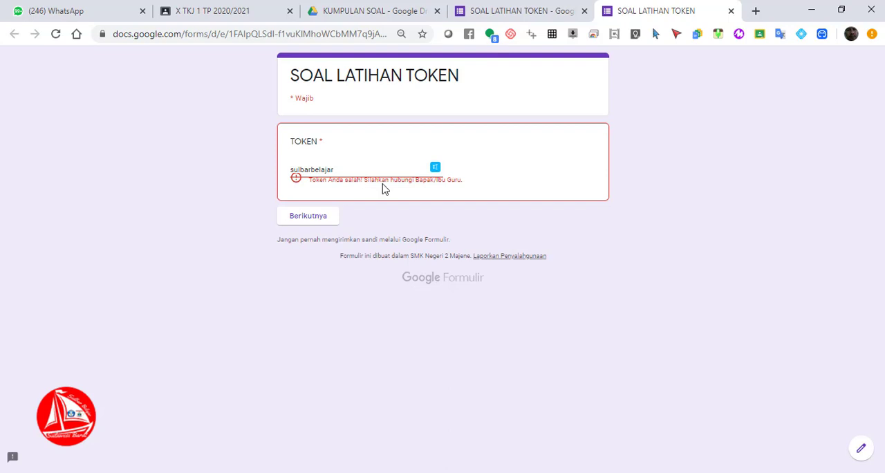
Replace the TOKEN answer with the access token in capital letters and continue to the Identitas Siswa section
click(358, 166)
key(BackSpace)
key(BackSpace)
key(BackSpace)
key(BackSpace)
key(BackSpace)
key(BackSpace)
key(BackSpace)
key(BackSpace)
key(BackSpace)
key(BackSpace)
text(suLBARBELAJAR)
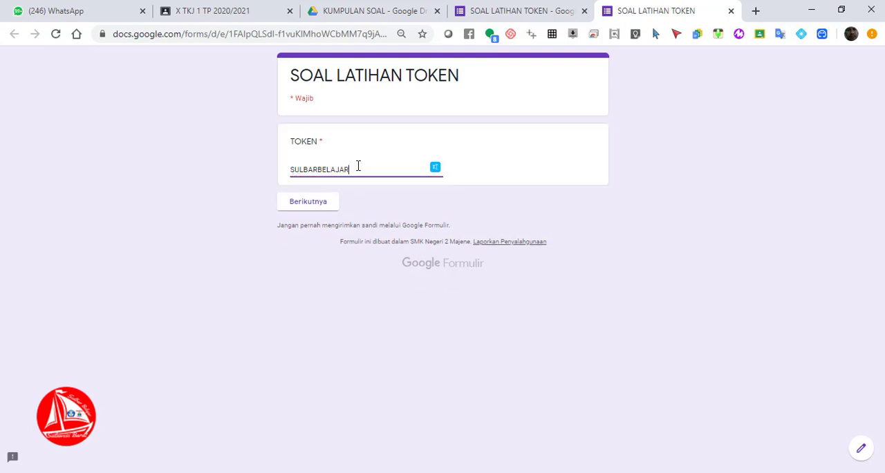
click(318, 206)
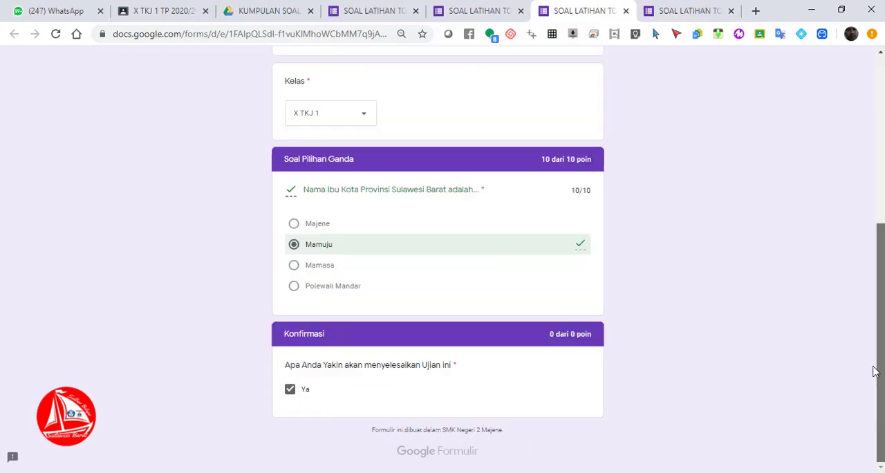
scroll(442, 277, up, 5)
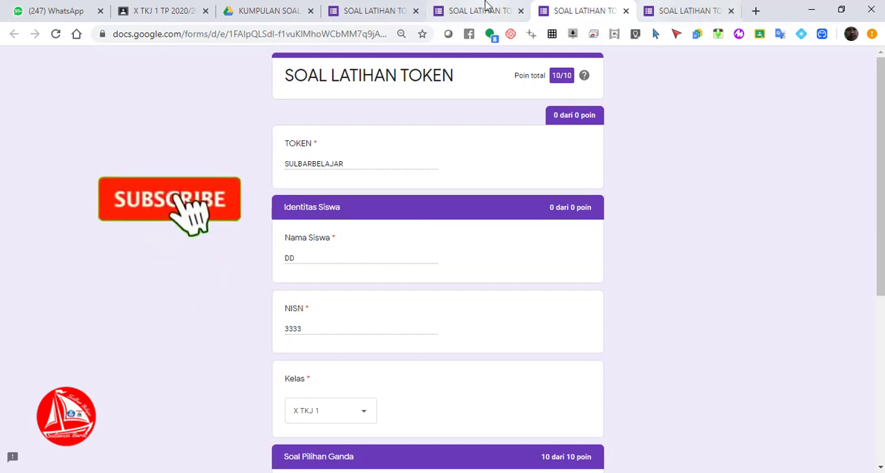
Return to the form editor, dismiss the quiz settings and open the TOKEN question in the first section
click(173, 12)
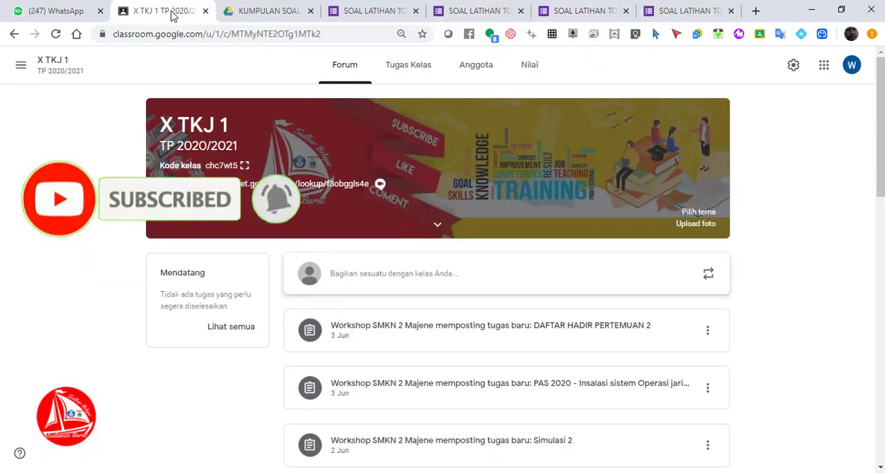
click(370, 20)
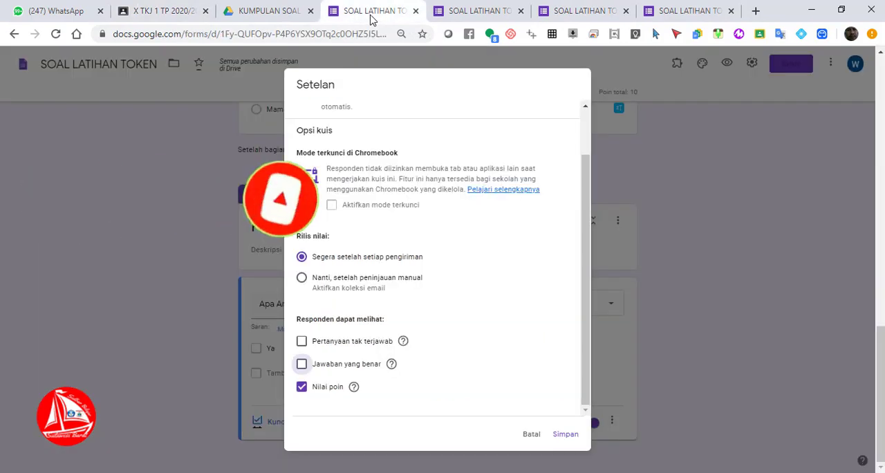
click(522, 416)
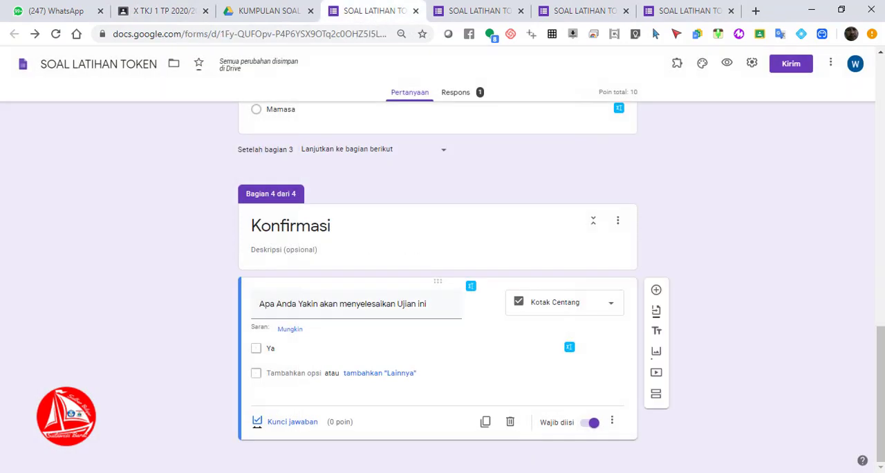
drag(881, 387, 880, 118)
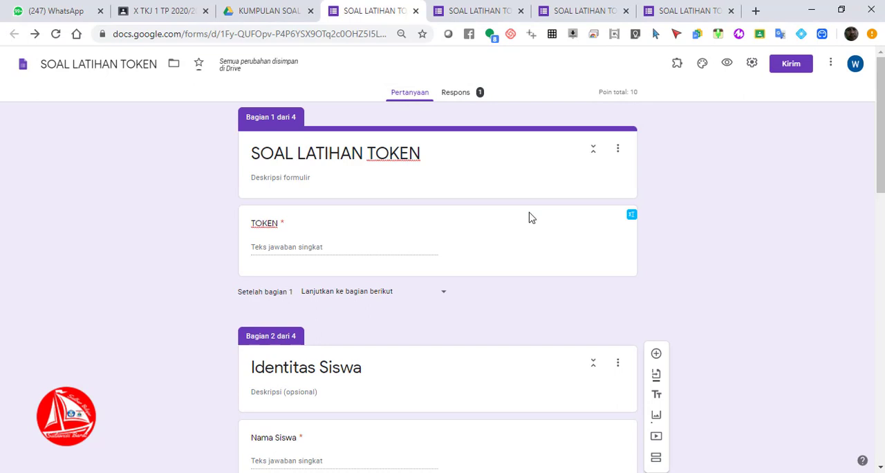
click(284, 246)
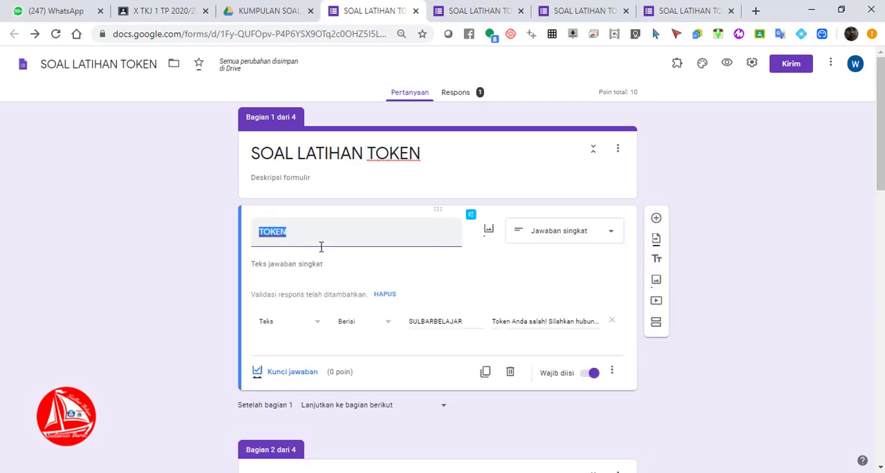